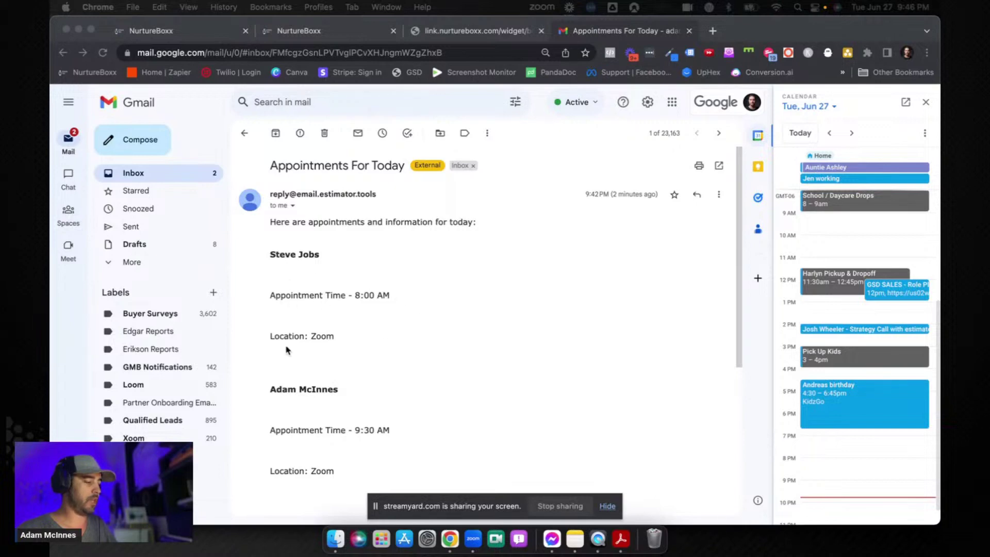
- Review the Appointments For Today email and compare it with the weekly appointments calendar
{"action": "left_click", "coordinate": [272, 336]}
{"action": "scroll", "coordinate": [344, 364], "scroll_direction": "down", "scroll_amount": 5}
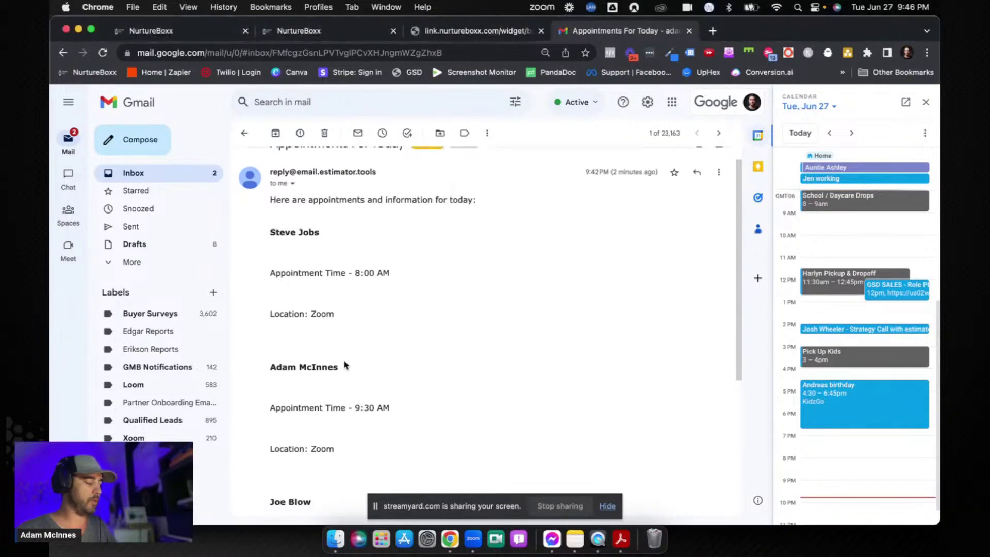
{"action": "scroll", "coordinate": [345, 364], "scroll_direction": "up", "scroll_amount": 5}
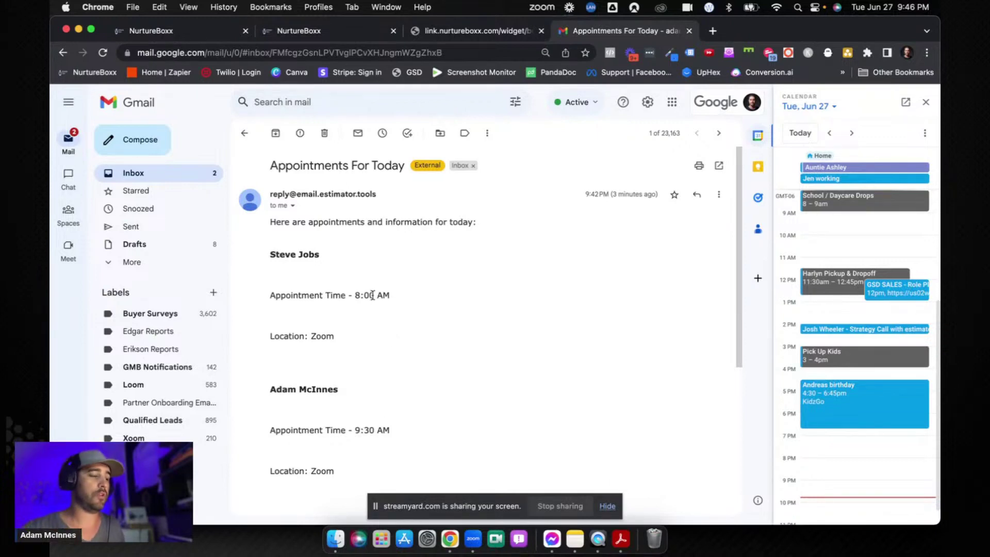
{"action": "left_click", "coordinate": [328, 32]}
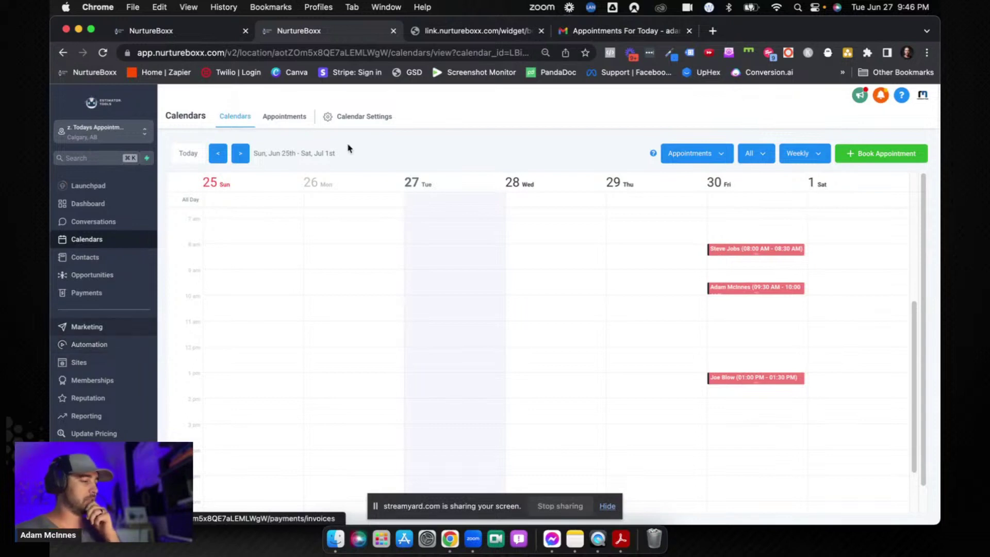
- Select the 03:30 PM slot on Friday, June 30, 2023 in the refreshed Appointments booking widget
{"action": "left_click", "coordinate": [464, 29]}
{"action": "left_click", "coordinate": [103, 52]}
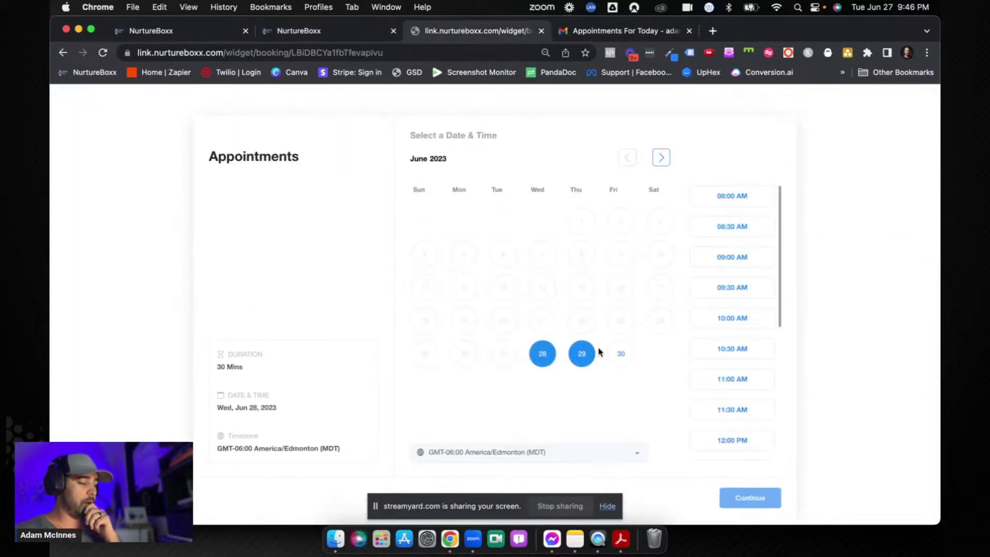
{"action": "left_click", "coordinate": [623, 357]}
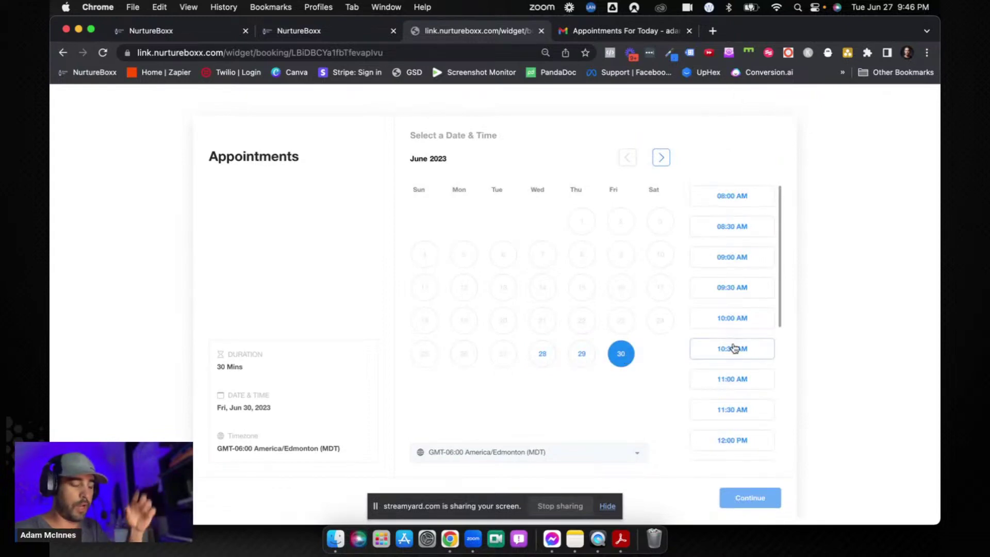
{"action": "scroll", "coordinate": [734, 348], "scroll_direction": "down", "scroll_amount": 1}
{"action": "scroll", "coordinate": [734, 348], "scroll_direction": "down", "scroll_amount": 5}
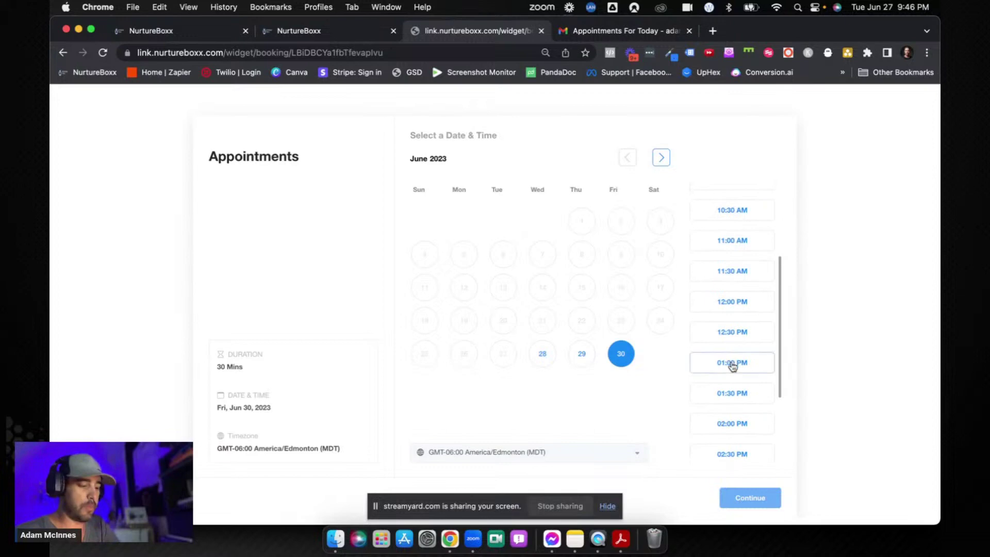
{"action": "left_click", "coordinate": [729, 394]}
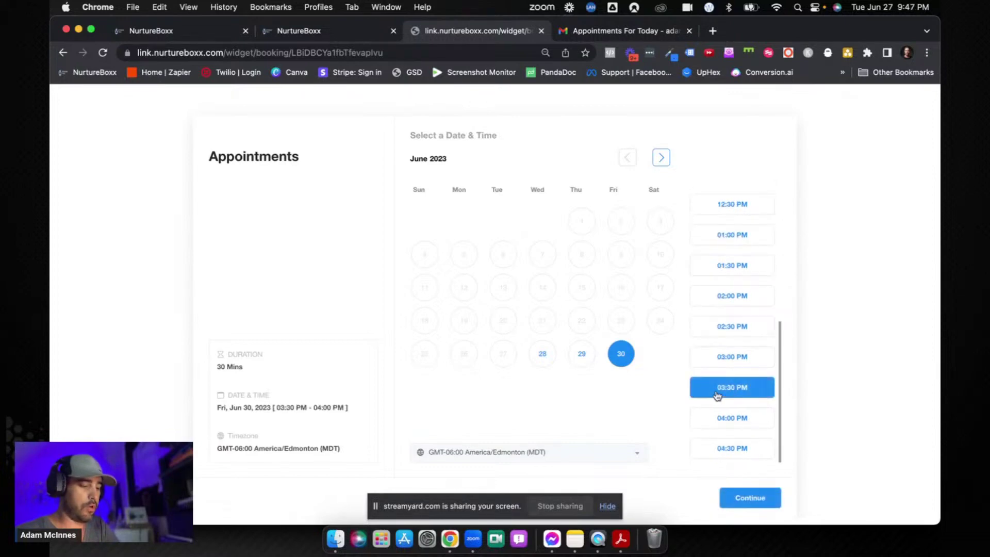
- Fill in the contact details for the 03:30 PM booking, consent to receiving content and schedule the meeting
{"action": "left_click", "coordinate": [753, 500]}
{"action": "left_click", "coordinate": [563, 186]}
{"action": "left_click", "coordinate": [588, 223]}
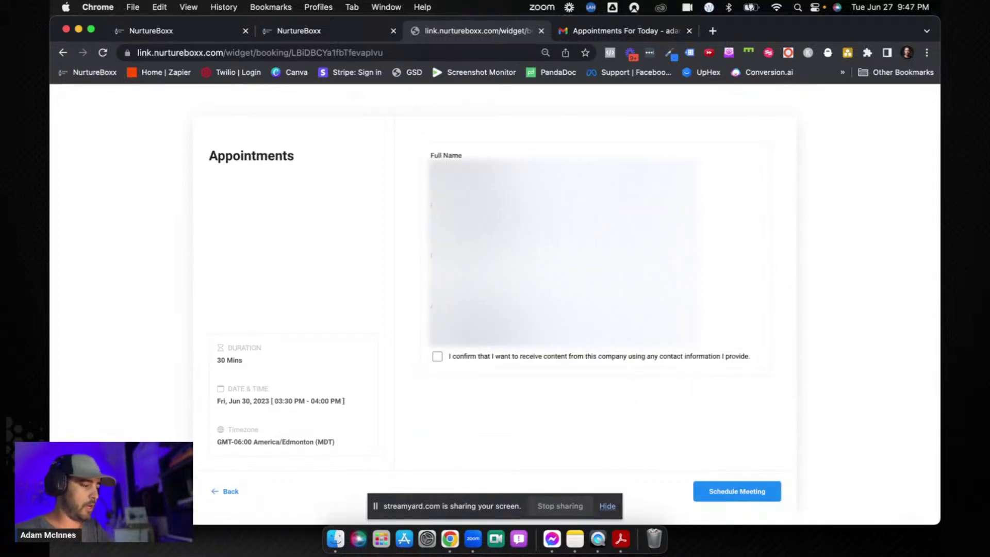
{"action": "left_click", "coordinate": [437, 356]}
{"action": "left_click", "coordinate": [737, 487]}
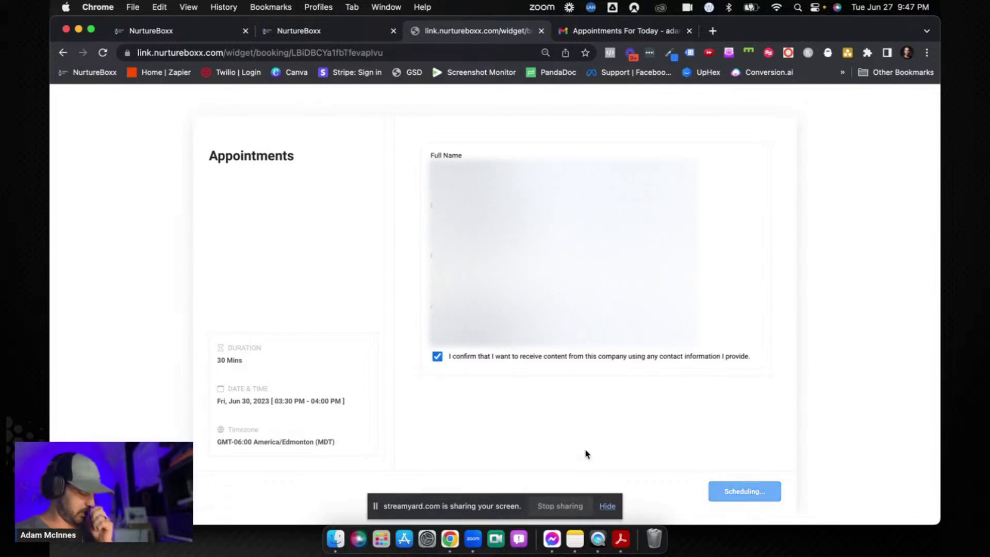
- Book a second appointment for June 30 at 10:00 AM with the contact's details and the content consent checked
{"action": "left_click", "coordinate": [102, 52]}
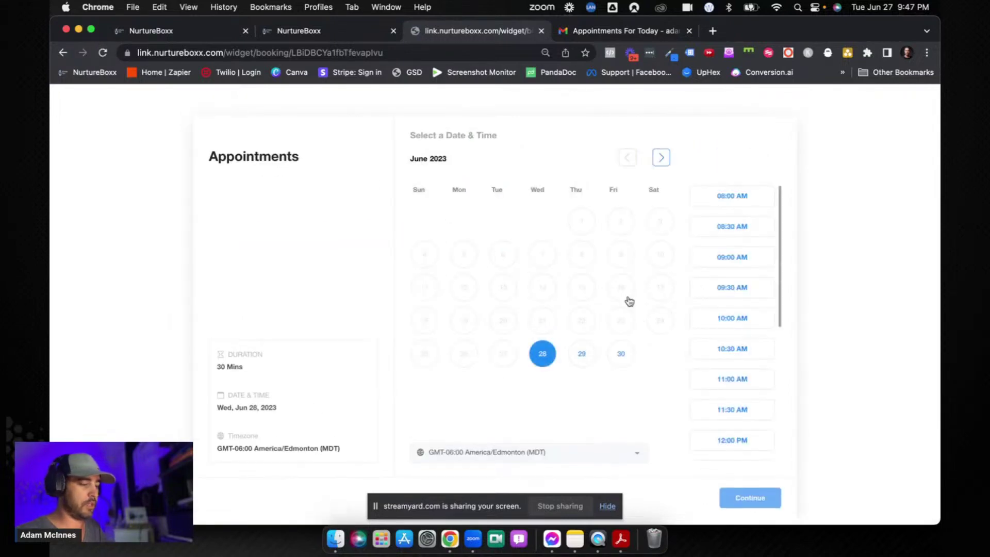
{"action": "left_click", "coordinate": [621, 352]}
{"action": "left_click", "coordinate": [716, 319]}
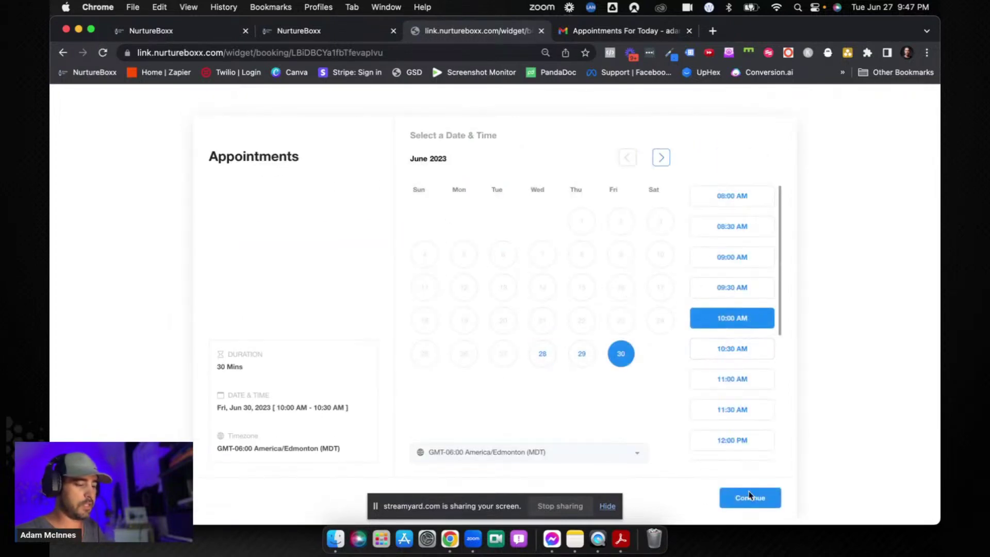
{"action": "left_click", "coordinate": [749, 496]}
{"action": "left_click", "coordinate": [523, 184]}
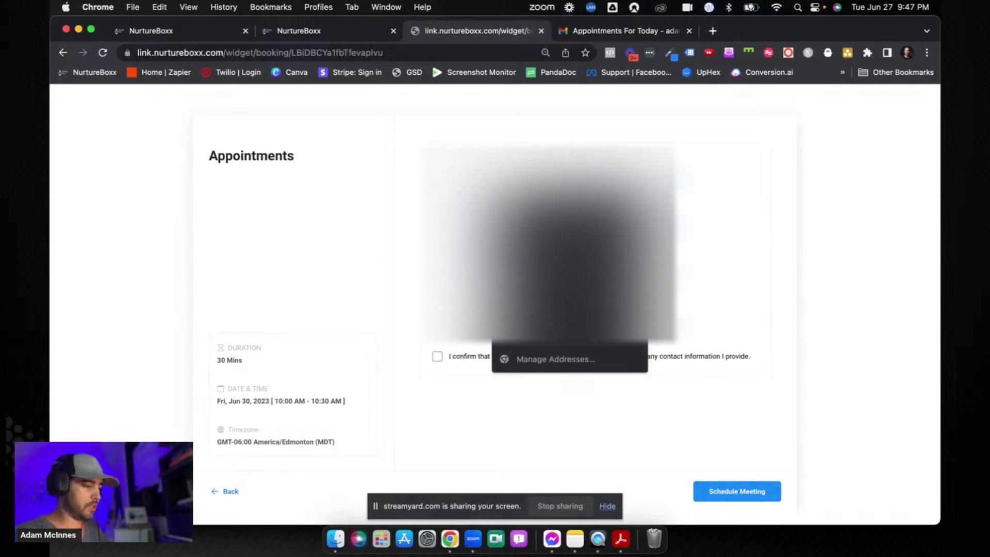
{"action": "left_click", "coordinate": [437, 357]}
{"action": "left_click", "coordinate": [752, 491]}
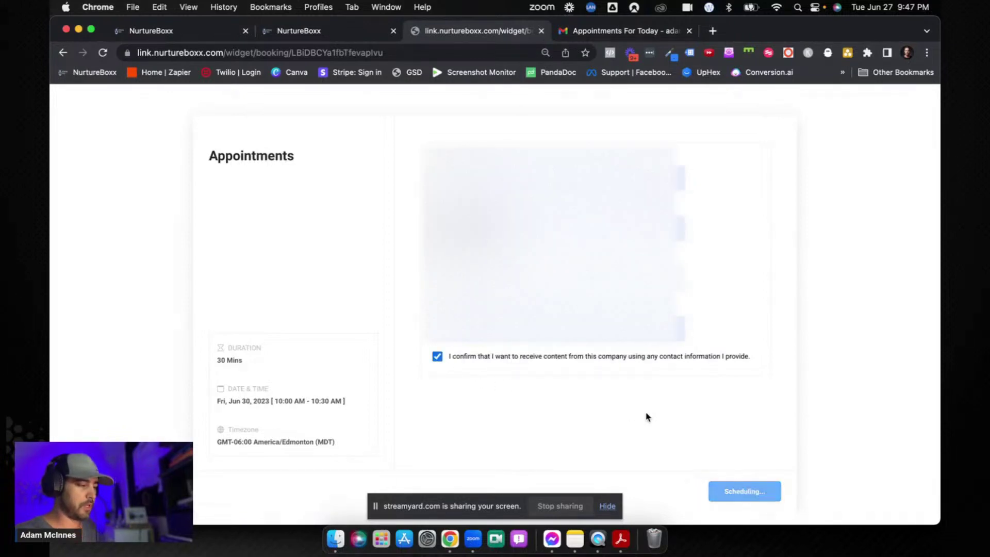
- Reload the booking widget and choose the 11:00 AM slot on June 30 for a third appointment
{"action": "key", "text": "super+r"}
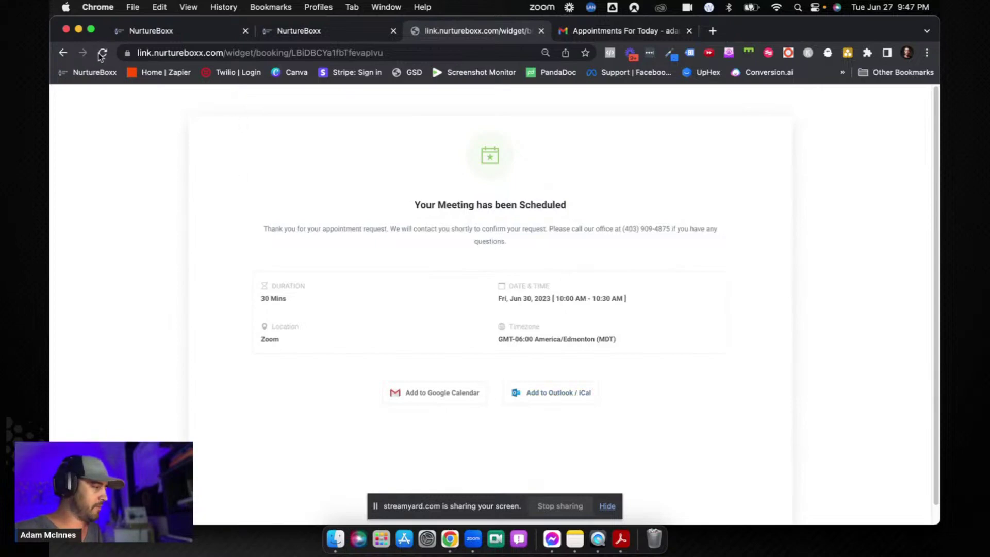
{"action": "left_click", "coordinate": [620, 356]}
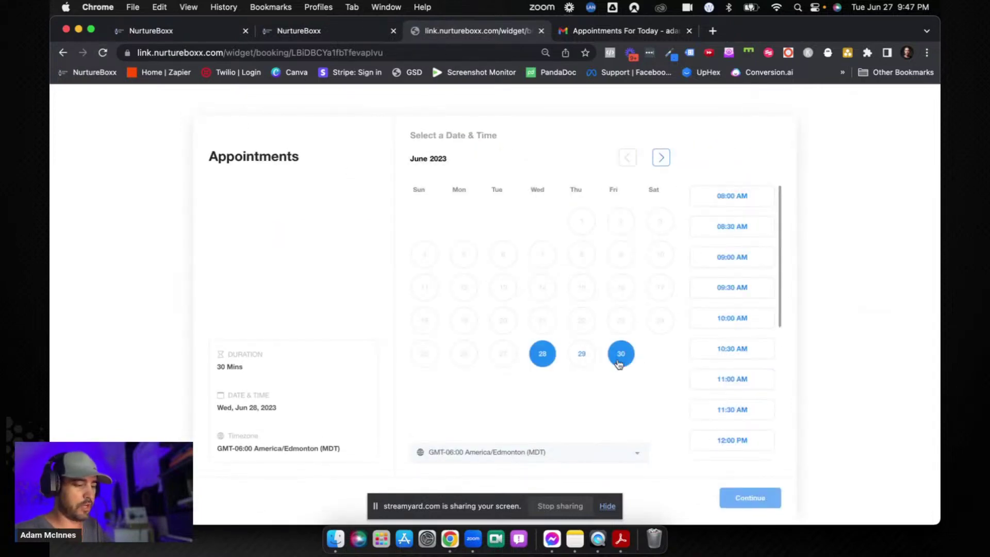
{"action": "left_click", "coordinate": [736, 354]}
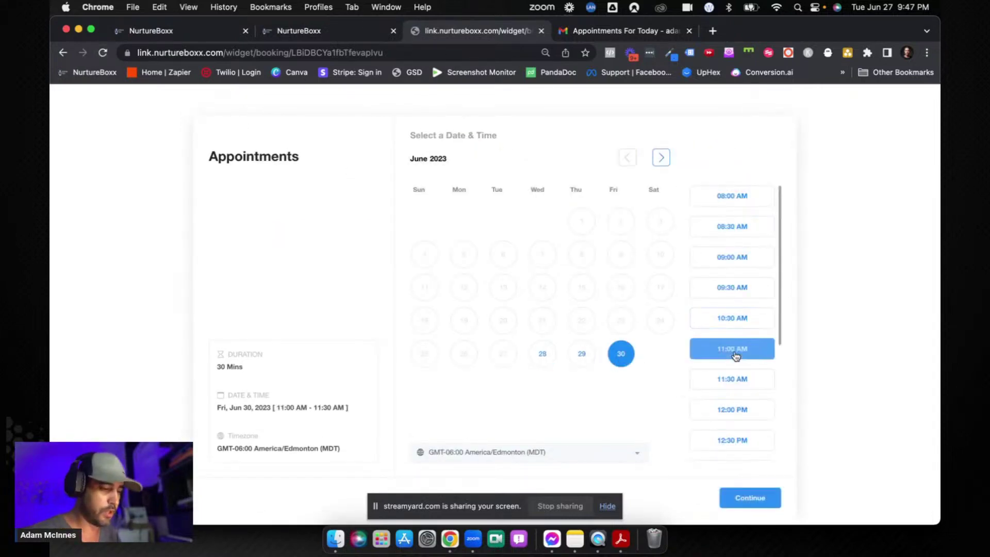
{"action": "left_click", "coordinate": [743, 498]}
- Enter the third contact's details, schedule the 11:00 AM meeting and hide the screen-sharing notice
{"action": "left_click", "coordinate": [526, 179]}
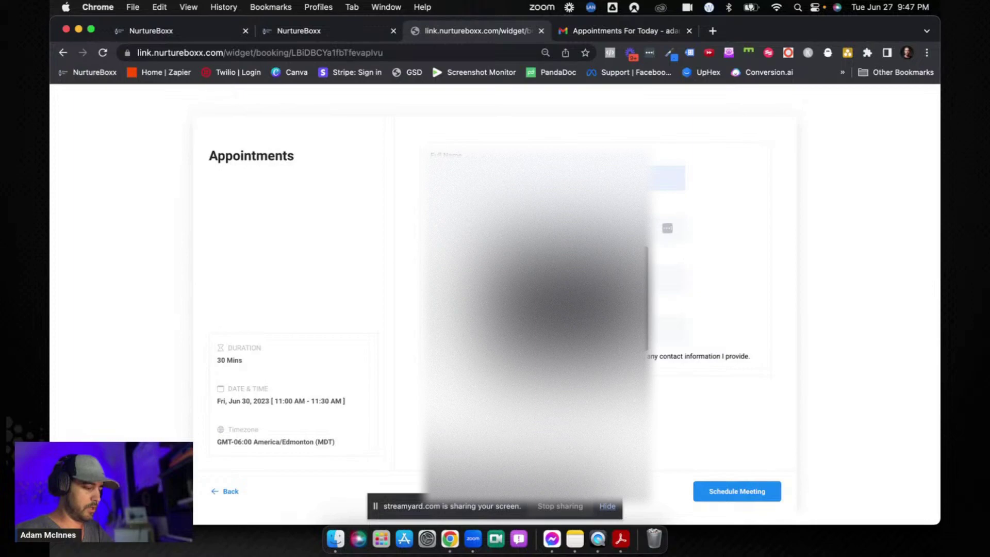
{"action": "key", "text": "Tab"}
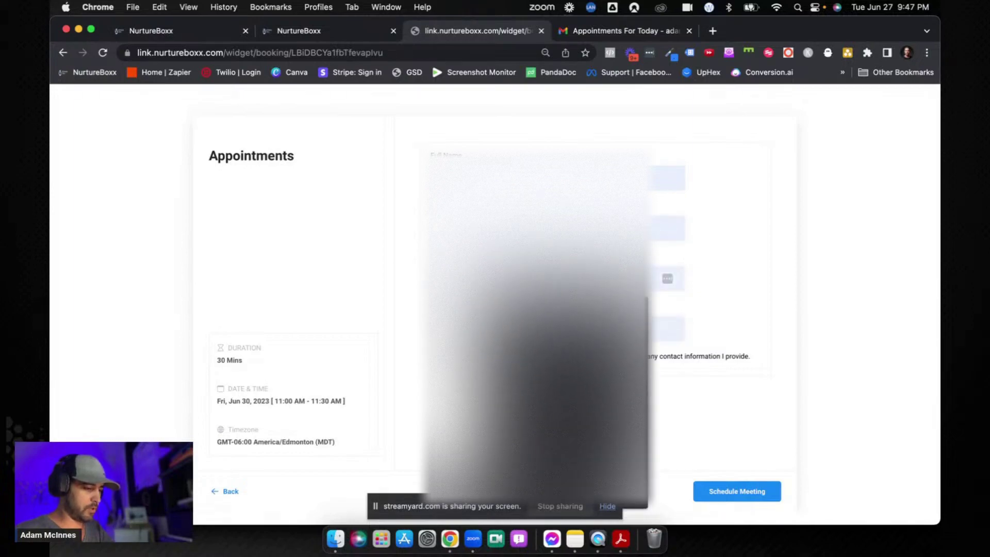
{"action": "key", "text": "Return"}
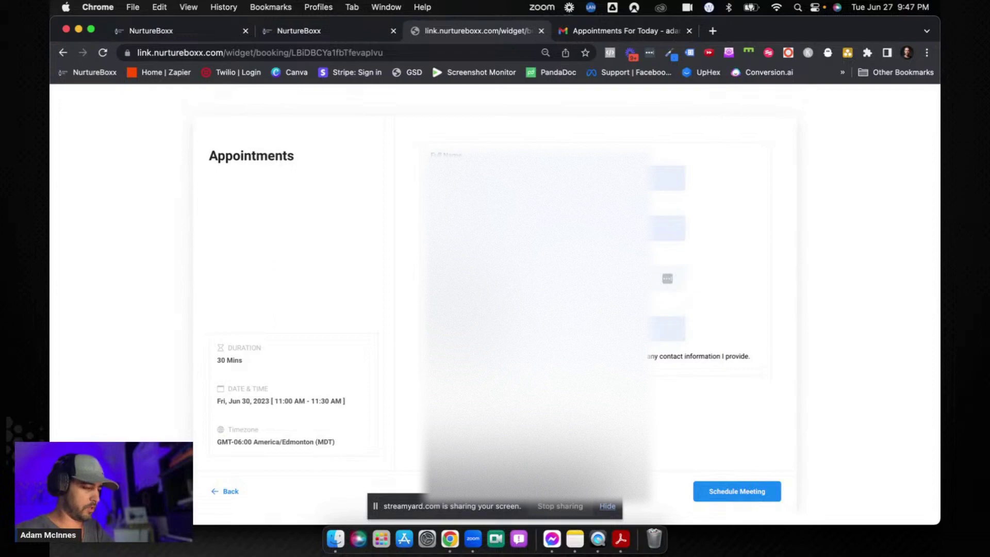
{"action": "key", "text": "Tab"}
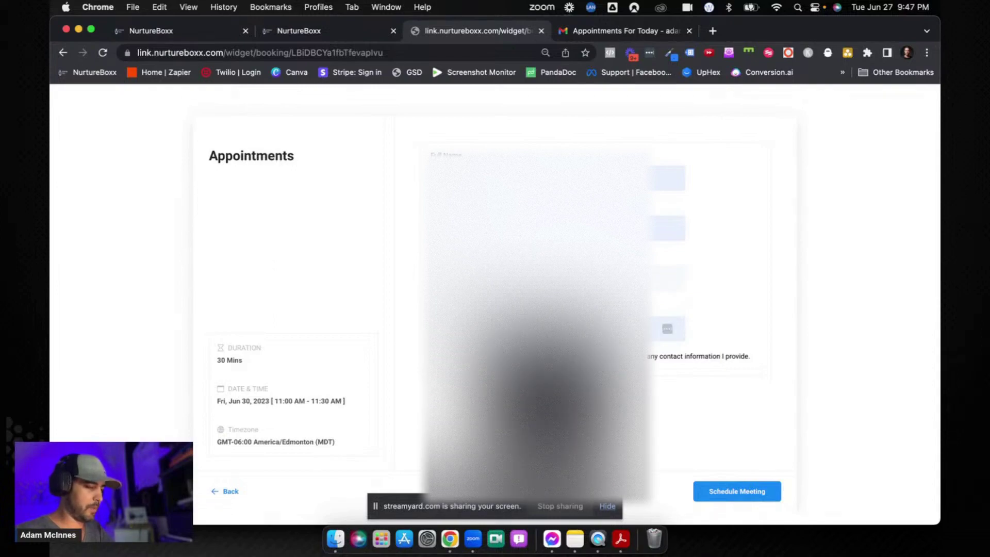
{"action": "key", "text": "Return"}
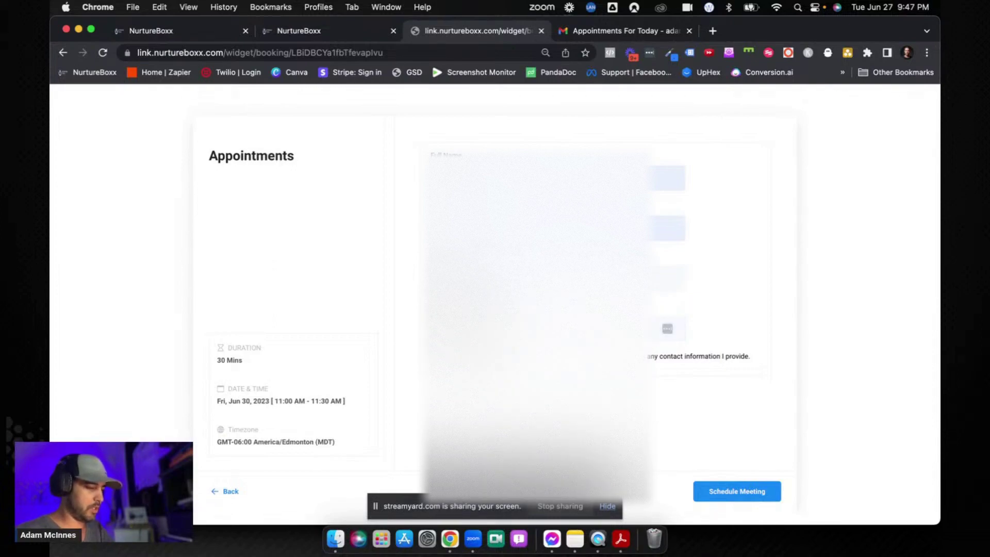
{"action": "left_click", "coordinate": [730, 489]}
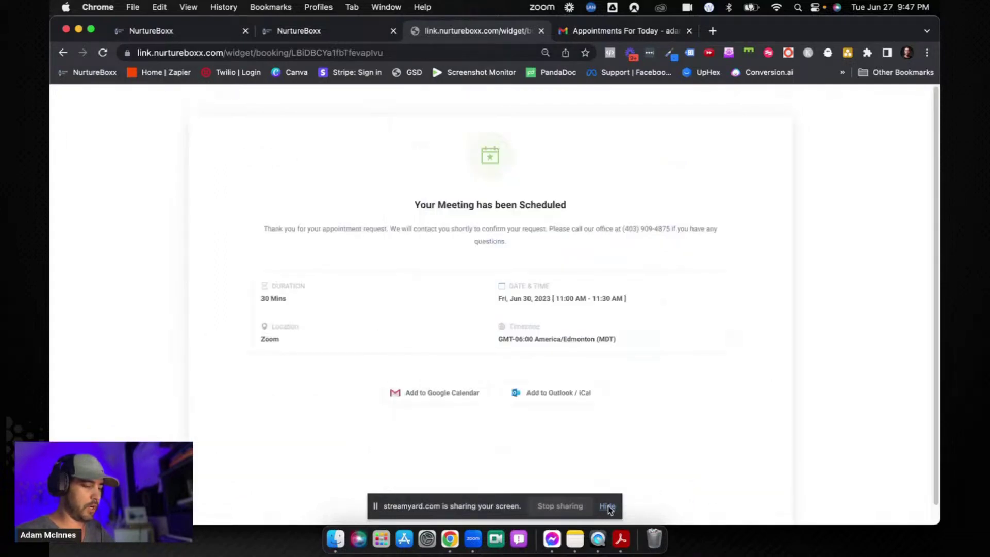
{"action": "left_click", "coordinate": [608, 506]}
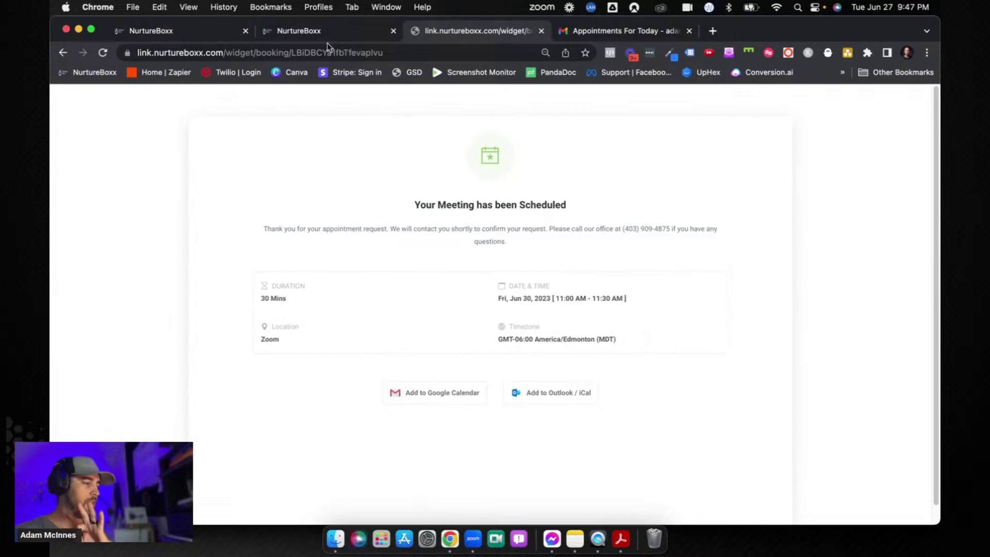
- Check the new bookings in the weekly calendar and open the Appointment Booked / Update Tomorrows Appointments workflow
{"action": "left_click", "coordinate": [355, 30]}
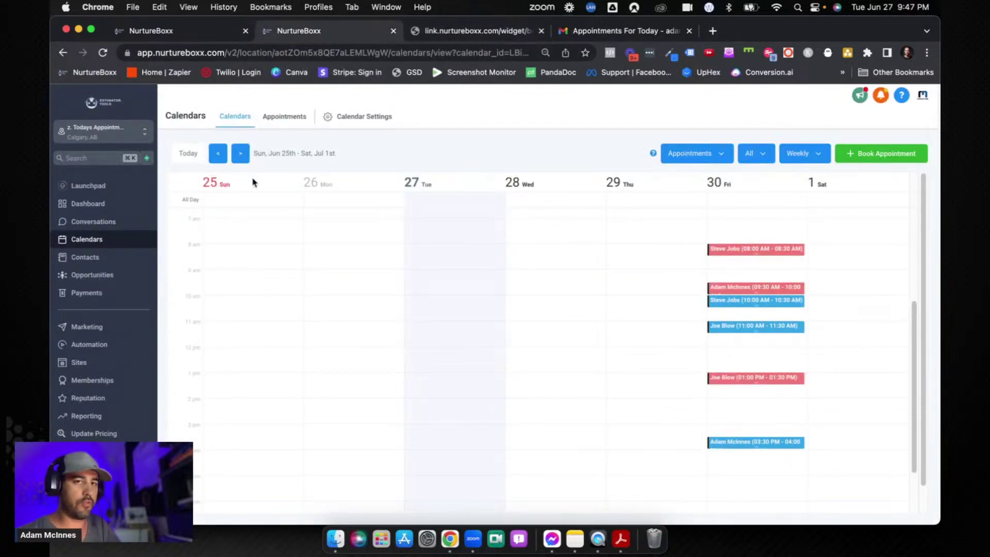
{"action": "left_click", "coordinate": [110, 345]}
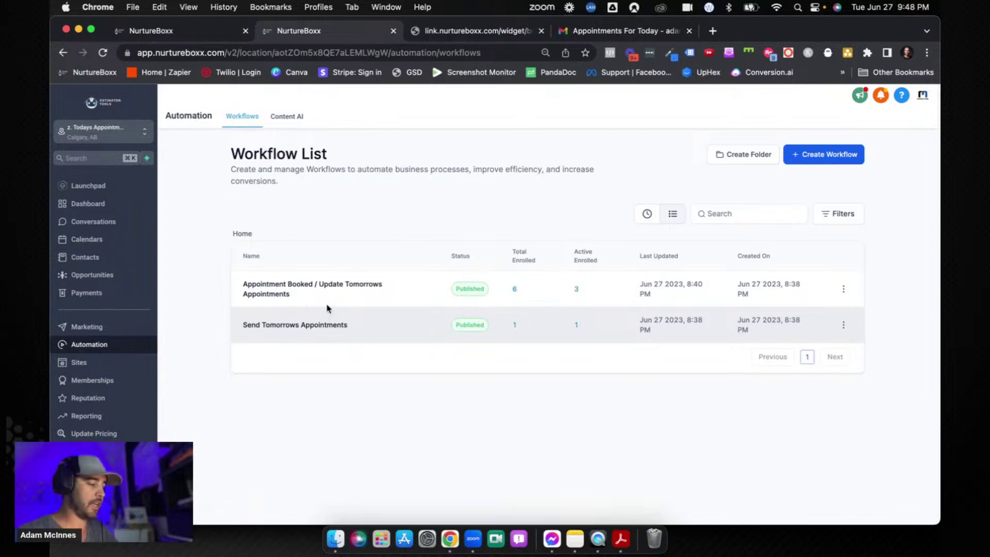
{"action": "left_click", "coordinate": [330, 287]}
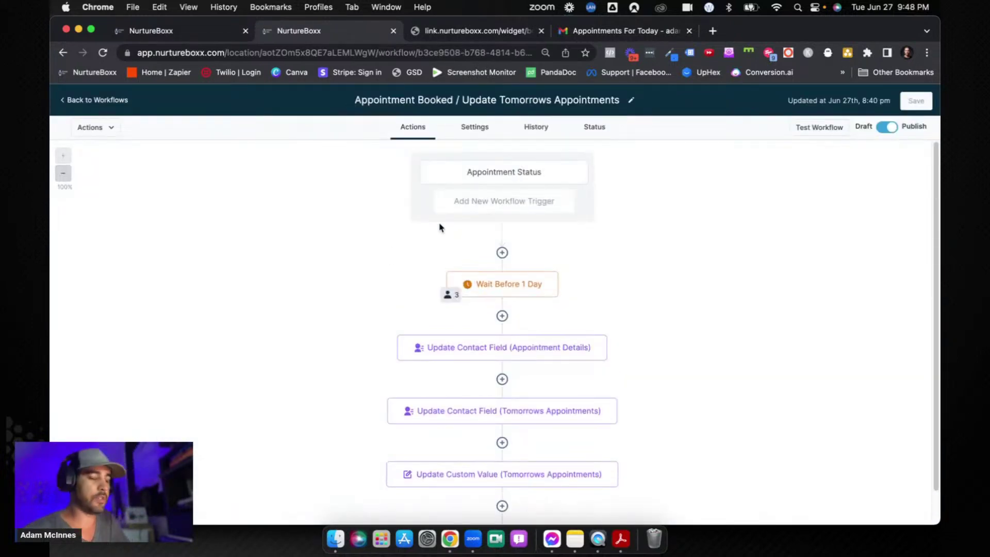
- Try an In calendar filter set to Appointments on the Appointment Status trigger, then remove it and close the trigger settings
{"action": "left_click", "coordinate": [503, 175]}
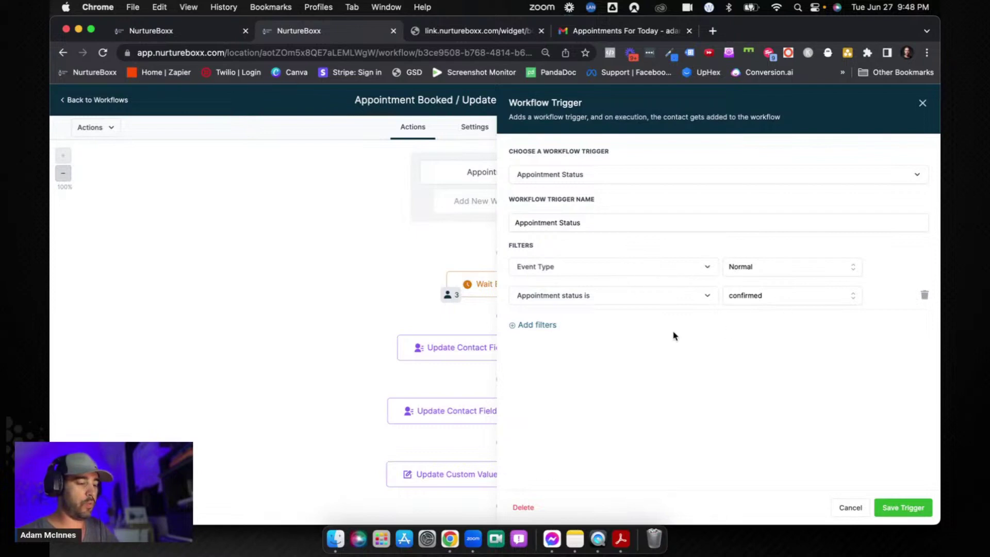
{"action": "left_click", "coordinate": [553, 330]}
{"action": "left_click", "coordinate": [569, 327]}
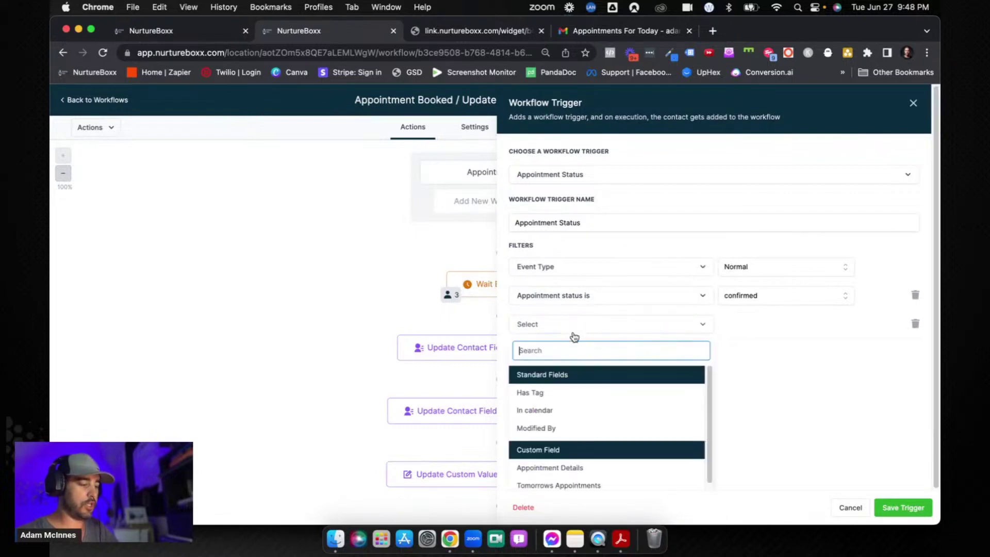
{"action": "left_click", "coordinate": [559, 414]}
{"action": "left_click", "coordinate": [753, 325]}
{"action": "left_click", "coordinate": [747, 371]}
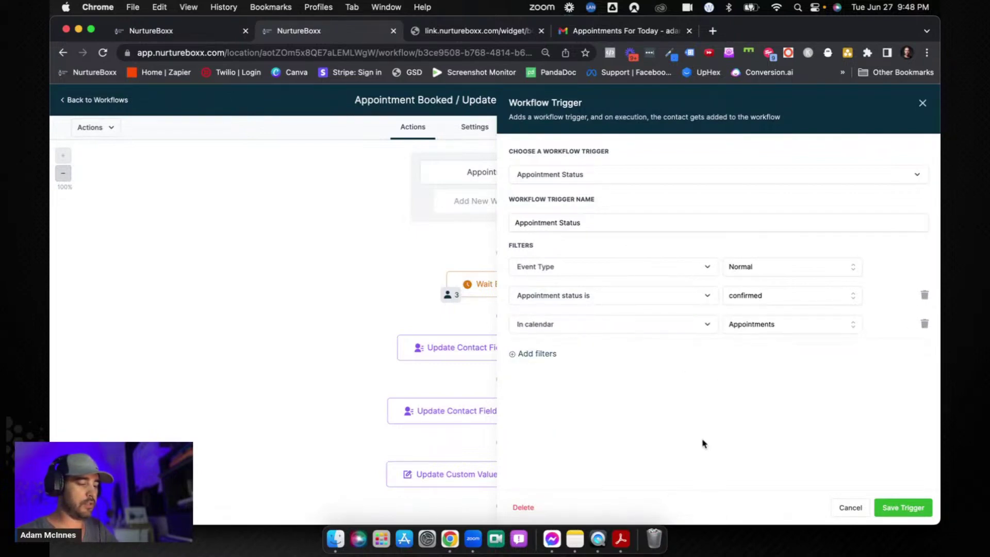
{"action": "left_click", "coordinate": [924, 324]}
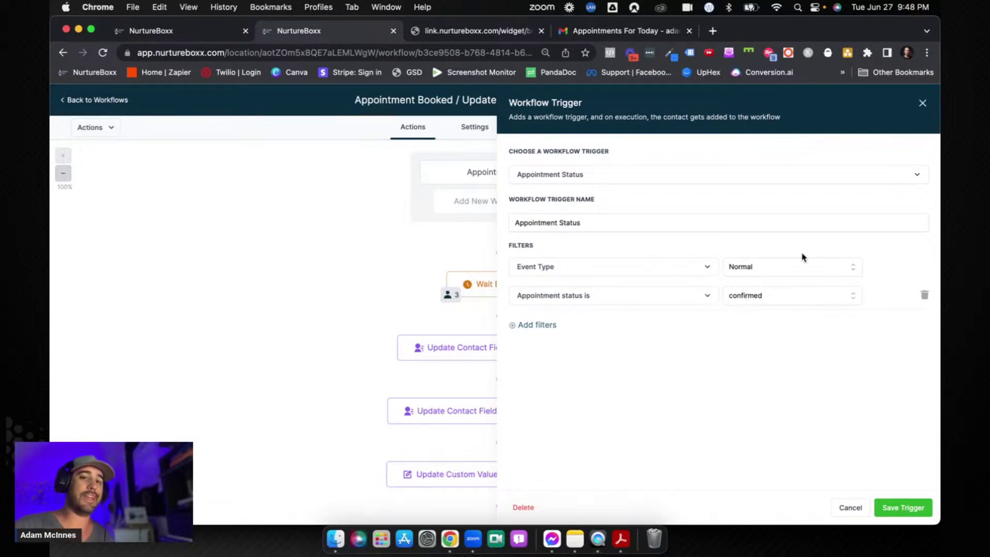
{"action": "left_click", "coordinate": [923, 103]}
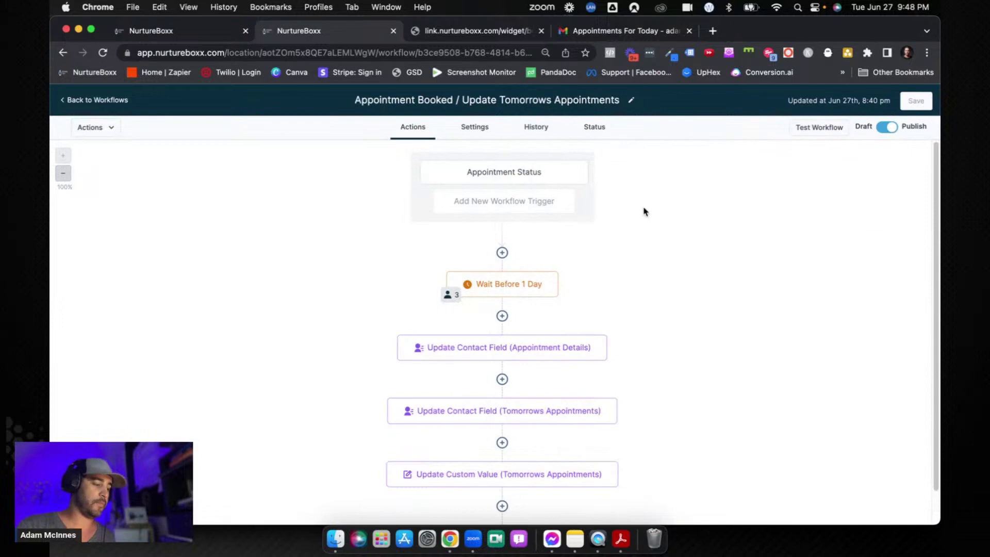
- Review the field value in the Update Contact Field (Appointment Details) action, remove the trial trailing comma and save the action
{"action": "scroll", "coordinate": [643, 211], "scroll_direction": "down", "scroll_amount": 3}
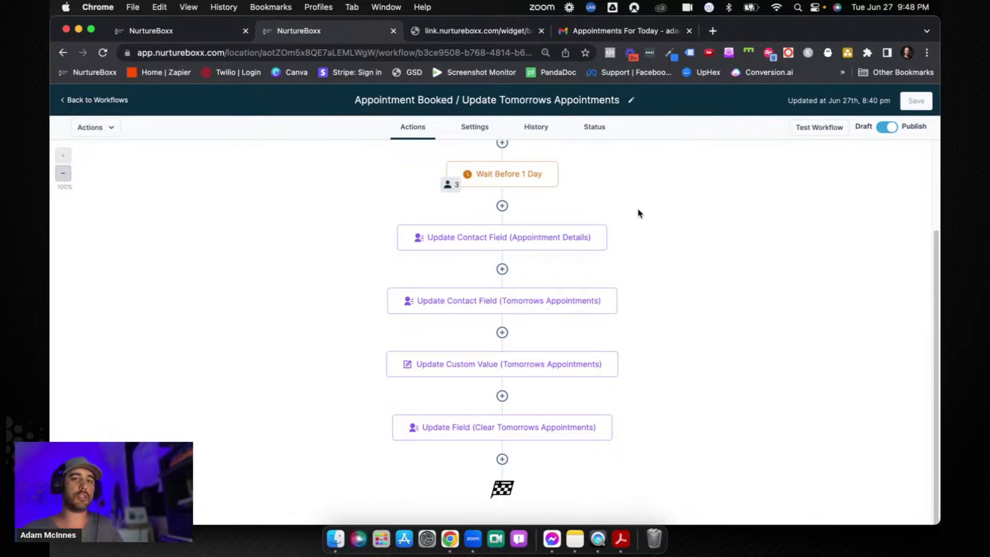
{"action": "left_click", "coordinate": [537, 239]}
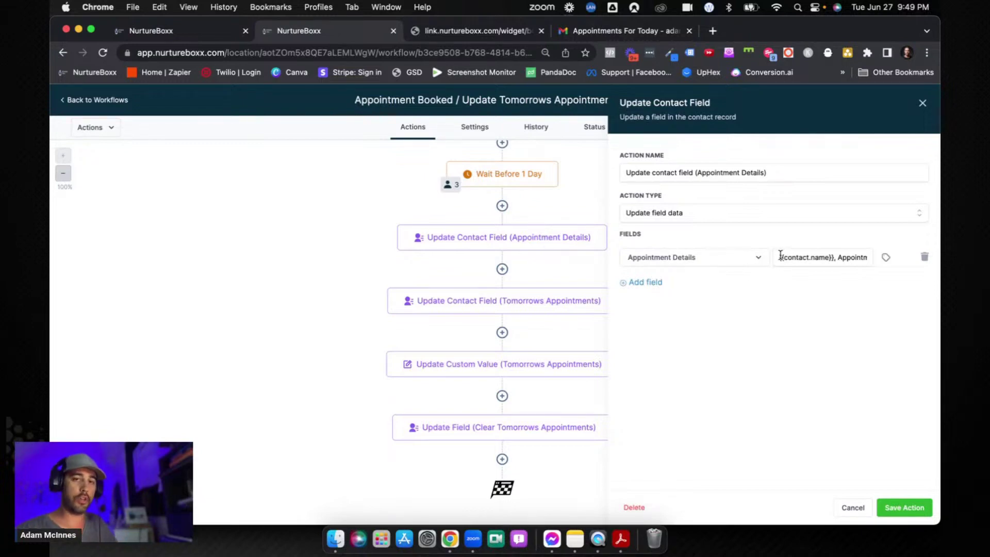
{"action": "left_click_drag", "start_coordinate": [779, 256], "coordinate": [870, 260]}
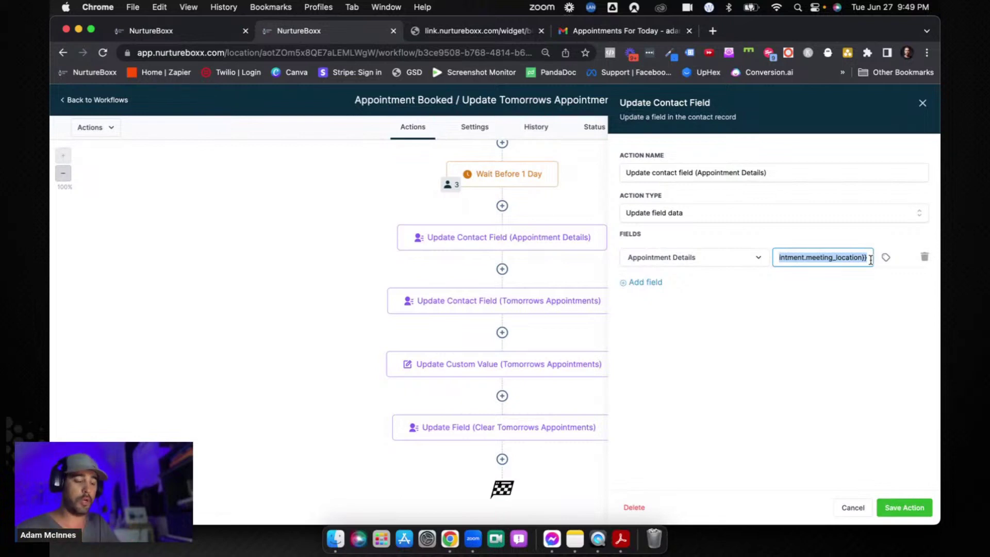
{"action": "key", "text": "Right"}
{"action": "type", "text": ","}
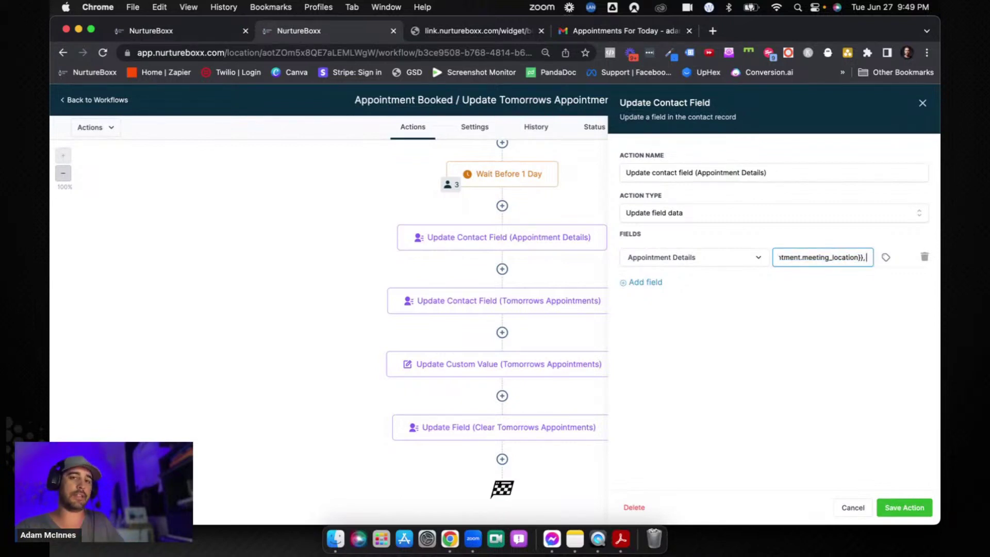
{"action": "key", "text": "BackSpace"}
{"action": "key", "text": "BackSpace"}
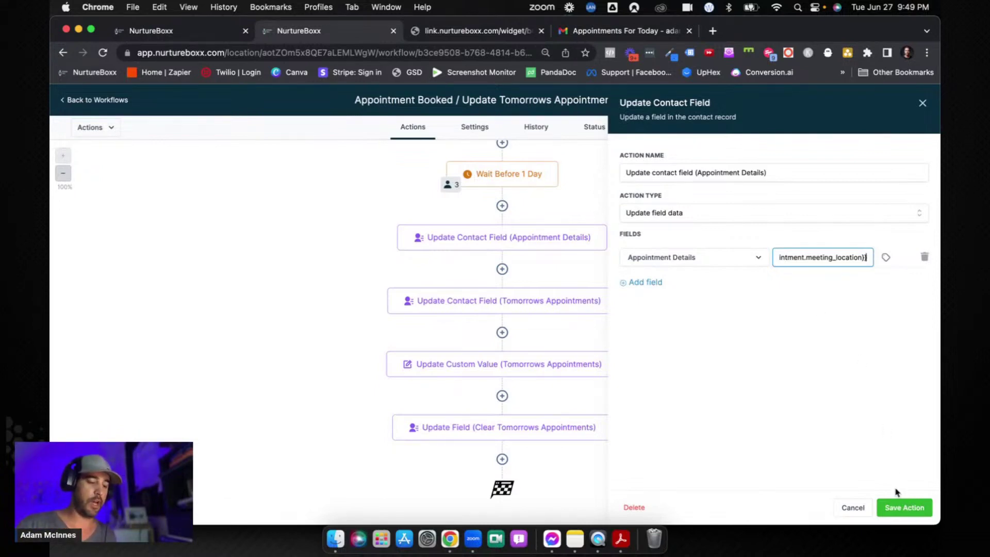
{"action": "triple_click", "coordinate": [802, 258]}
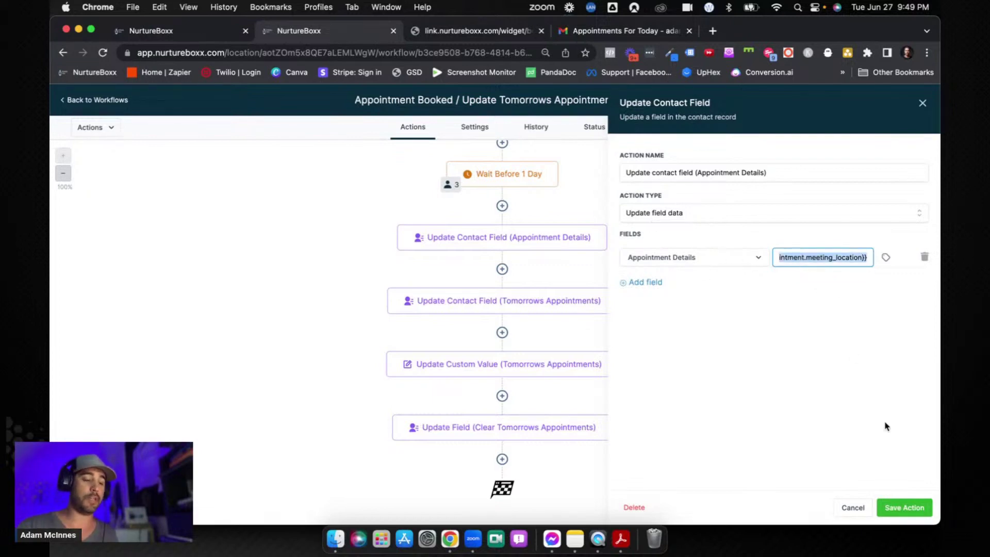
{"action": "left_click", "coordinate": [897, 506]}
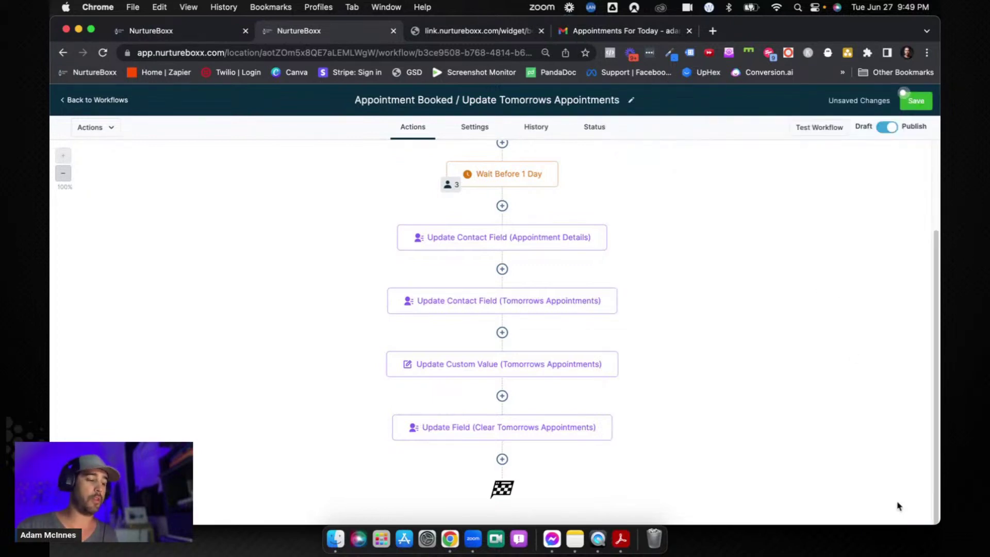
- Examine how the Update Contact Field (Tomorrows Appointments) action joins the custom value and the appointment details with a slash, then close it
{"action": "left_click", "coordinate": [542, 303]}
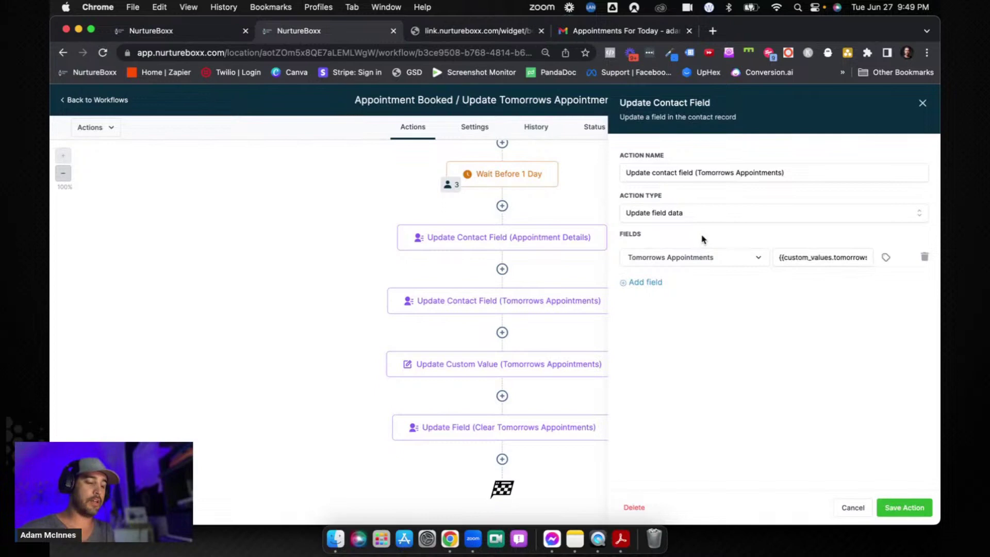
{"action": "left_click_drag", "start_coordinate": [777, 258], "coordinate": [852, 259]}
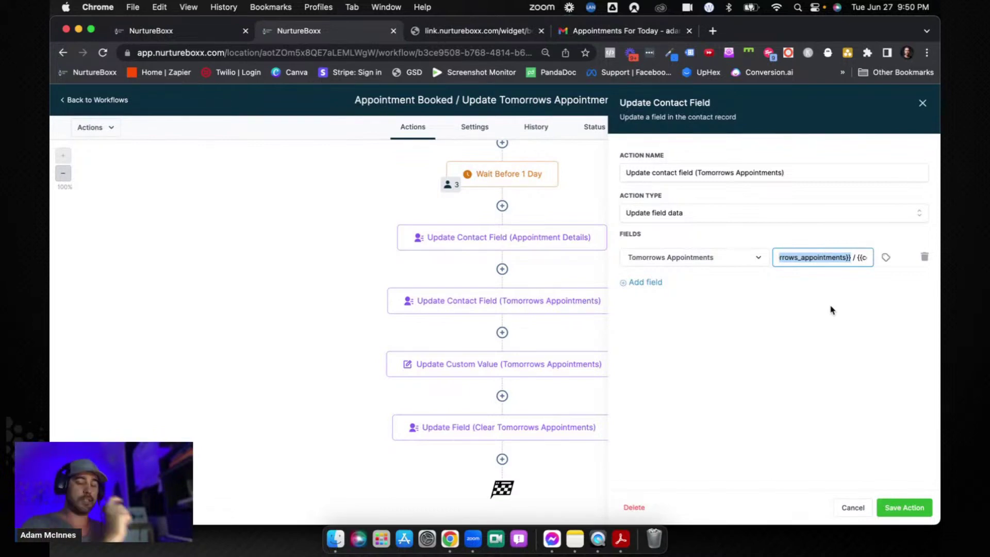
{"action": "left_click", "coordinate": [854, 258]}
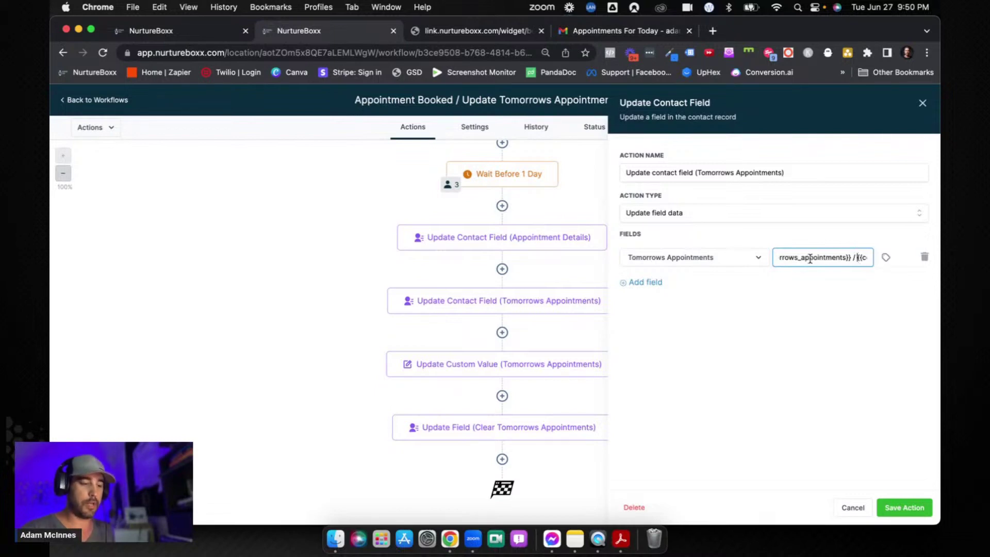
{"action": "type", "text": "/"}
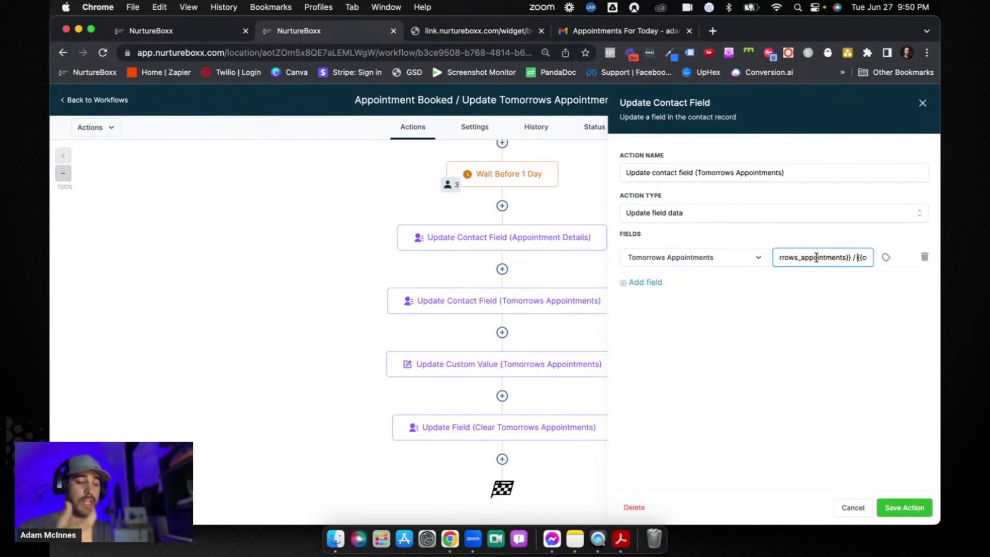
{"action": "left_click_drag", "start_coordinate": [816, 257], "coordinate": [879, 258]}
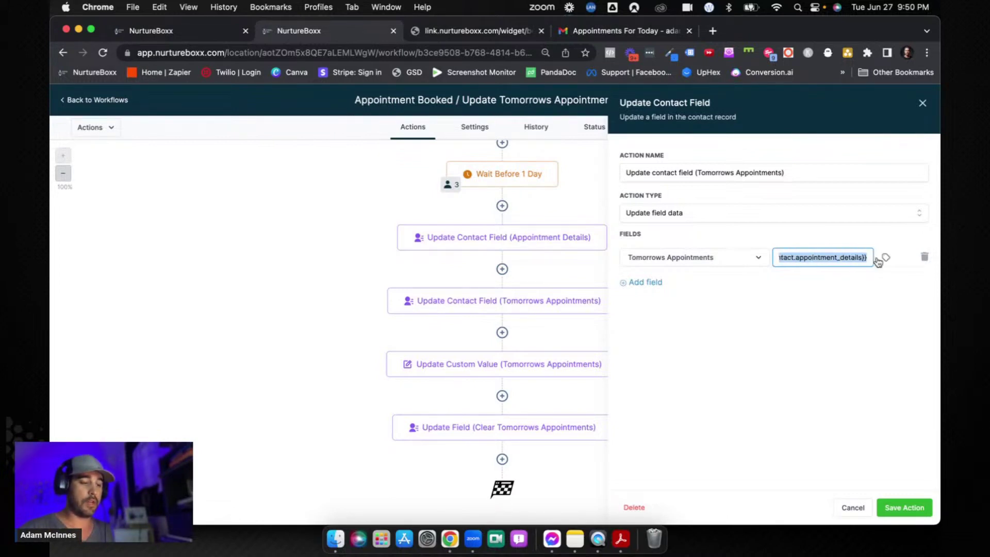
{"action": "left_click", "coordinate": [809, 256]}
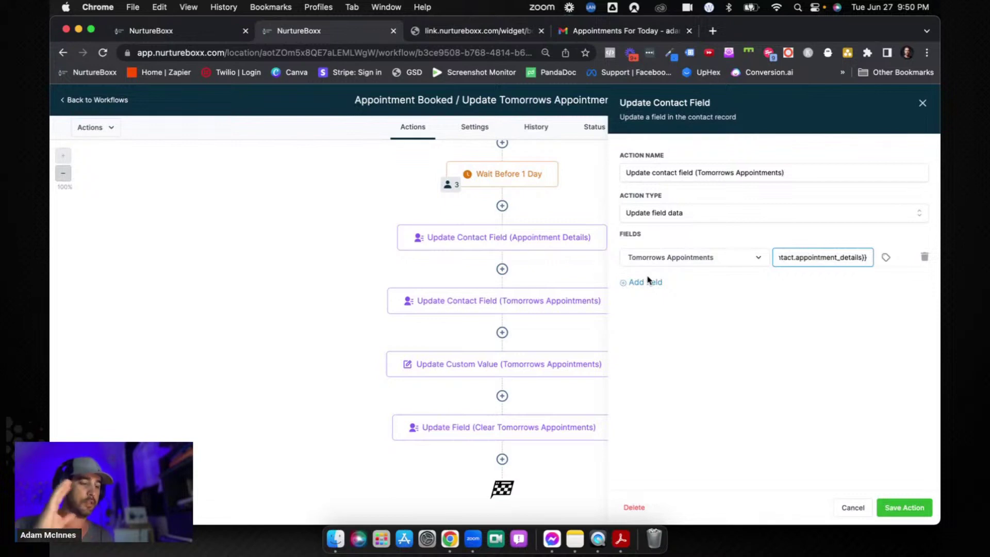
{"action": "left_click", "coordinate": [923, 104]}
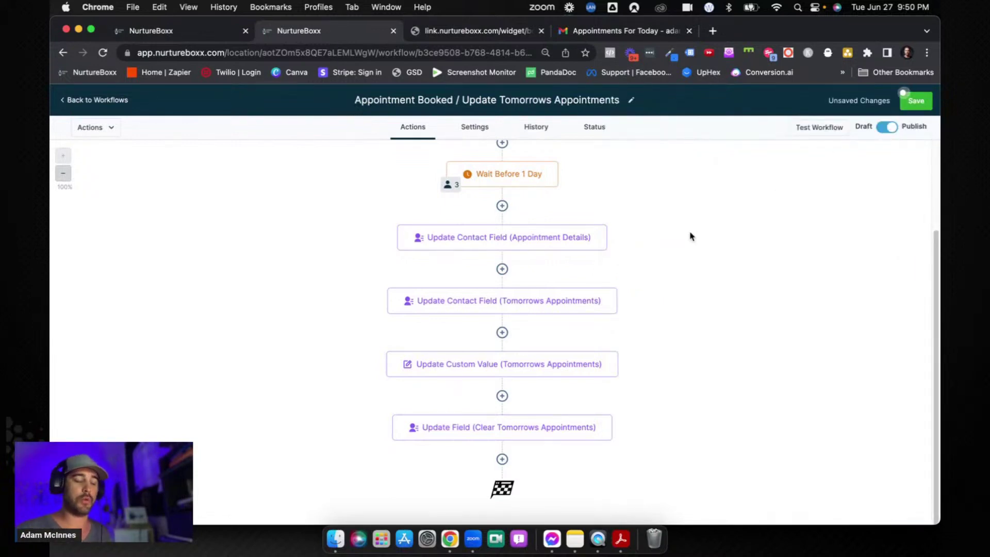
{"action": "left_click", "coordinate": [525, 305]}
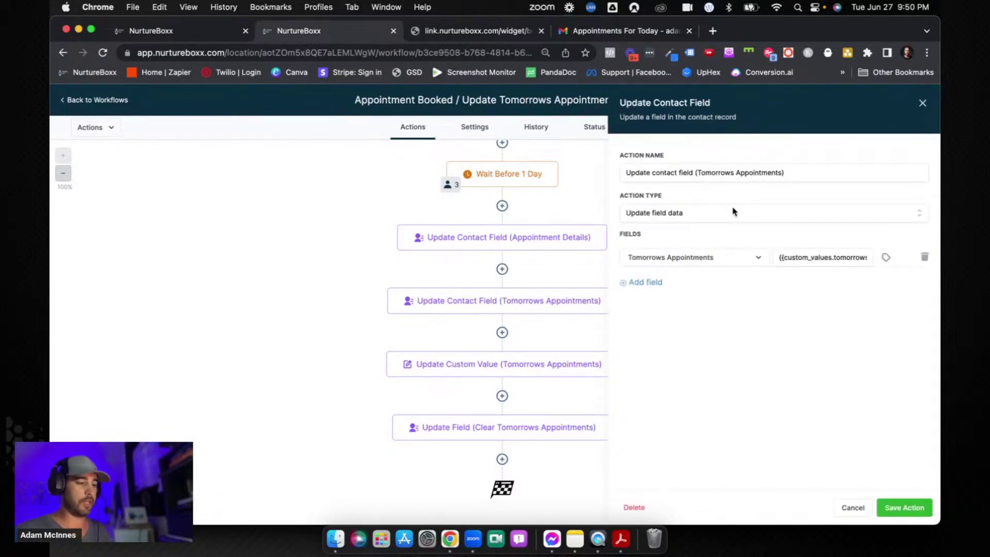
{"action": "left_click", "coordinate": [923, 104]}
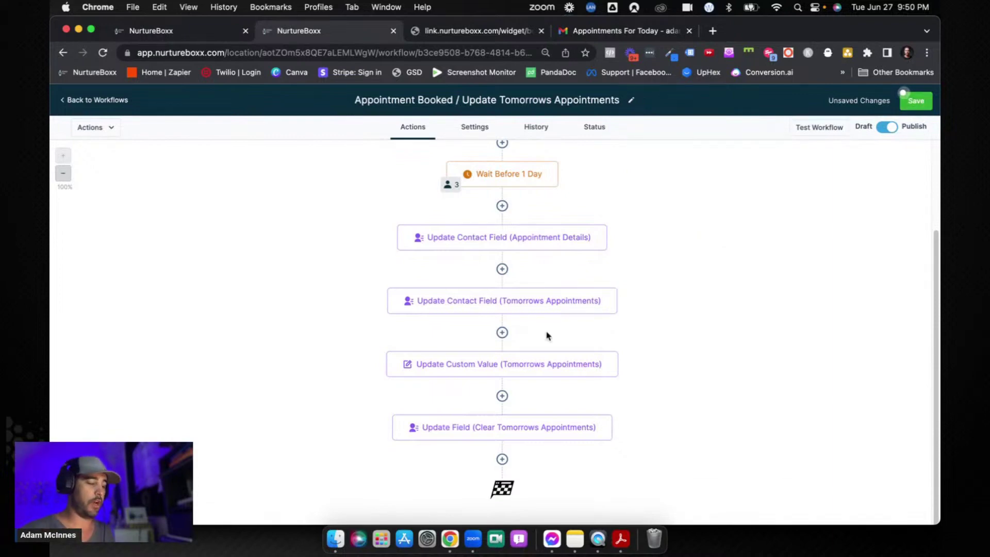
- Examine the new value in the Update Custom Value (Tomorrows Appointments) action and compare it with the matching contact field action
{"action": "left_click", "coordinate": [602, 373]}
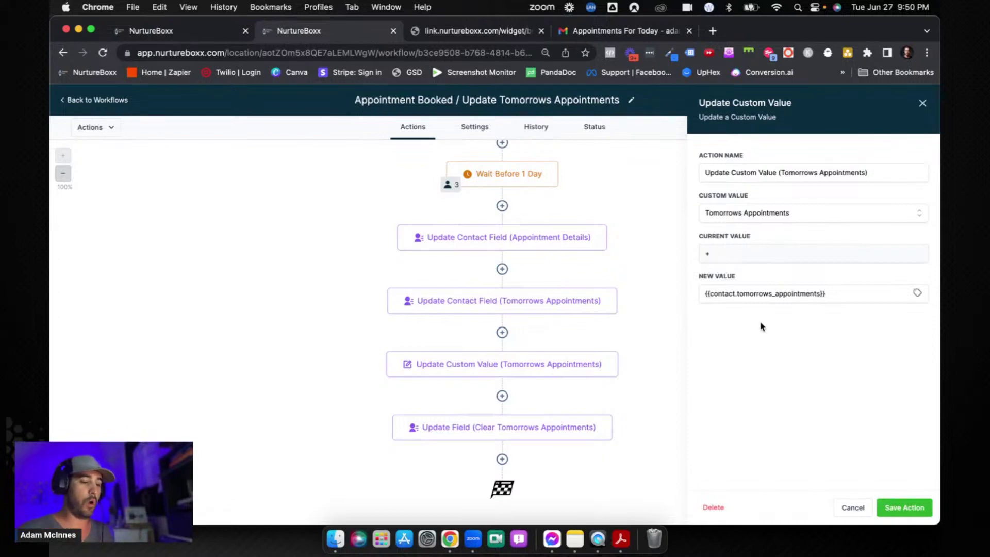
{"action": "left_click_drag", "start_coordinate": [705, 297], "coordinate": [832, 298]}
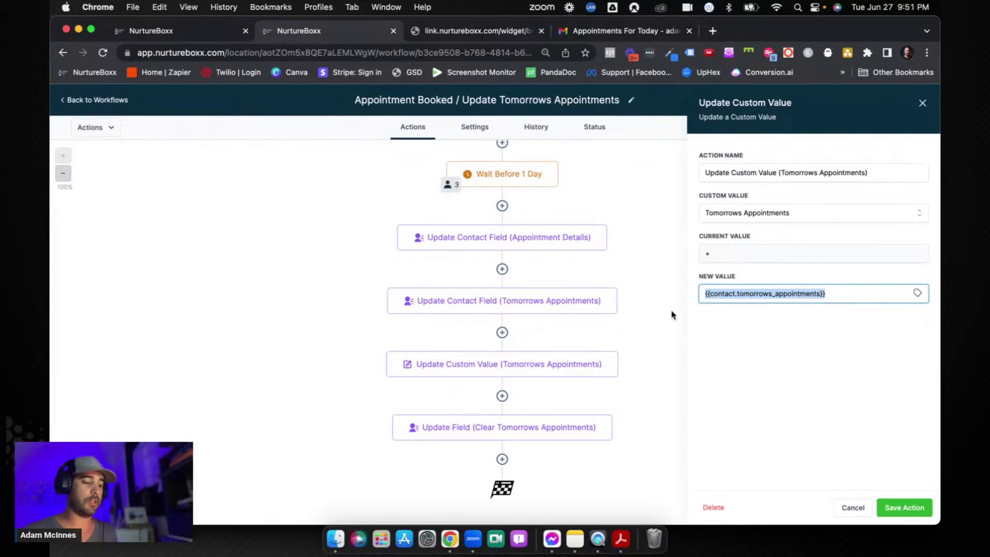
{"action": "left_click", "coordinate": [557, 300]}
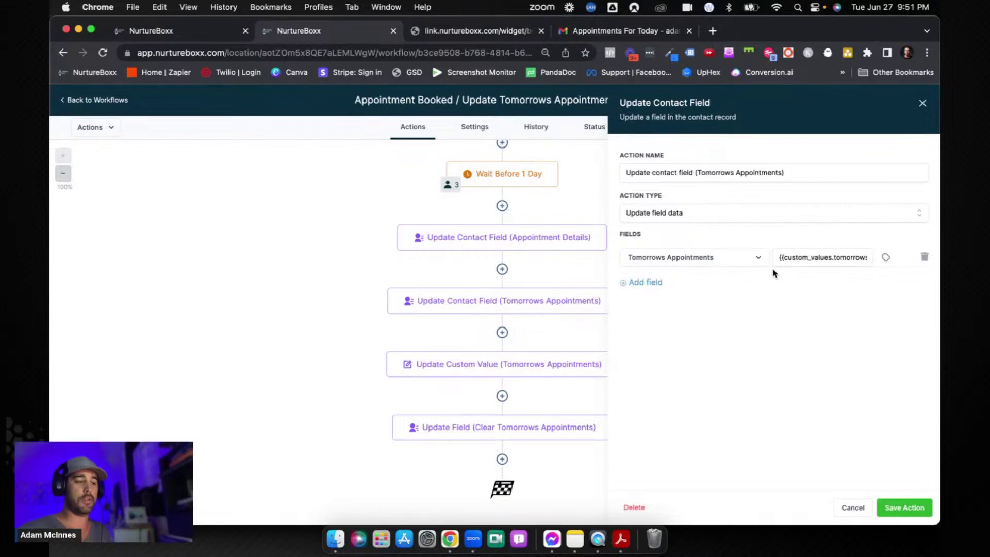
{"action": "left_click", "coordinate": [922, 103]}
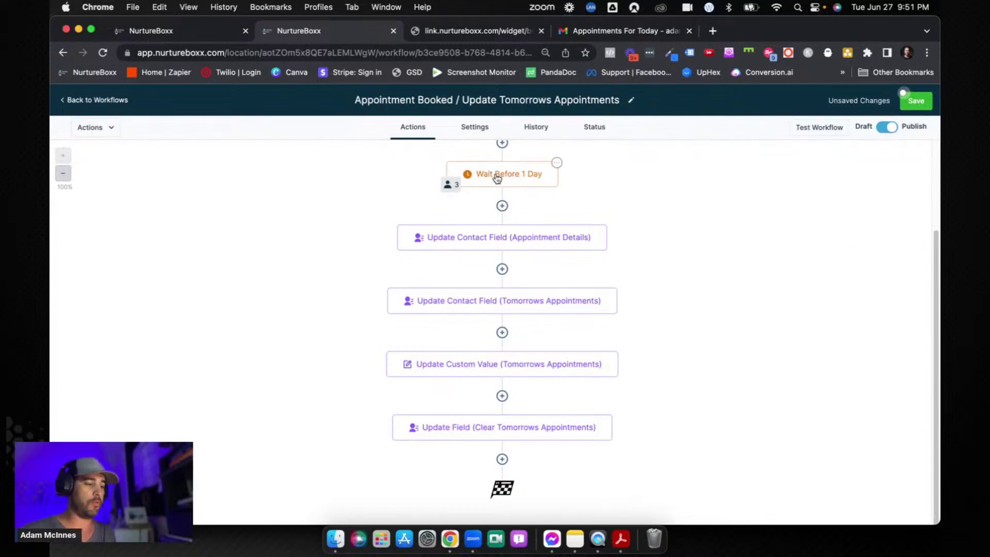
- Inspect the Wait Before 1 Day timing and the field value in the Update Field (Clear Tomorrows Appointments) action
{"action": "left_click", "coordinate": [524, 172]}
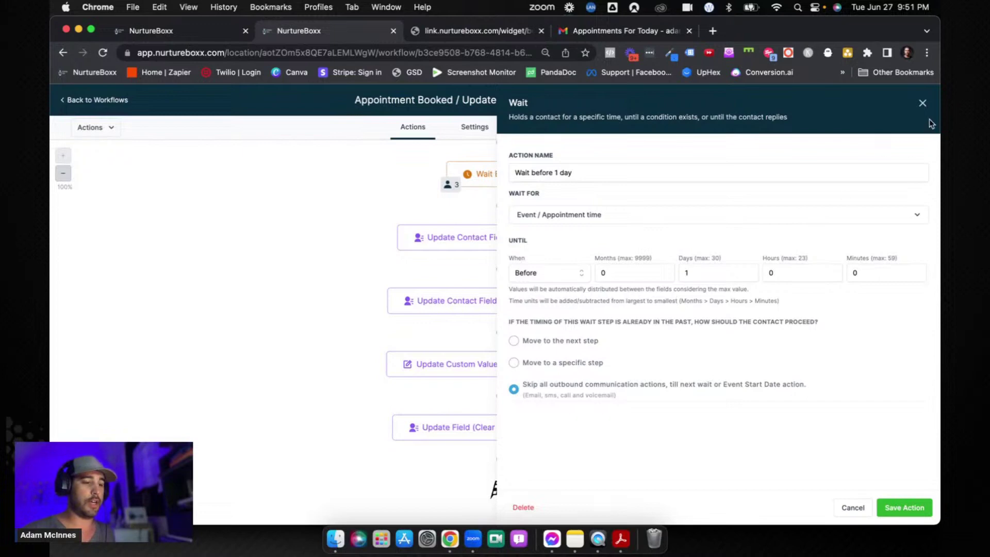
{"action": "left_click", "coordinate": [922, 103]}
{"action": "left_click", "coordinate": [534, 427]}
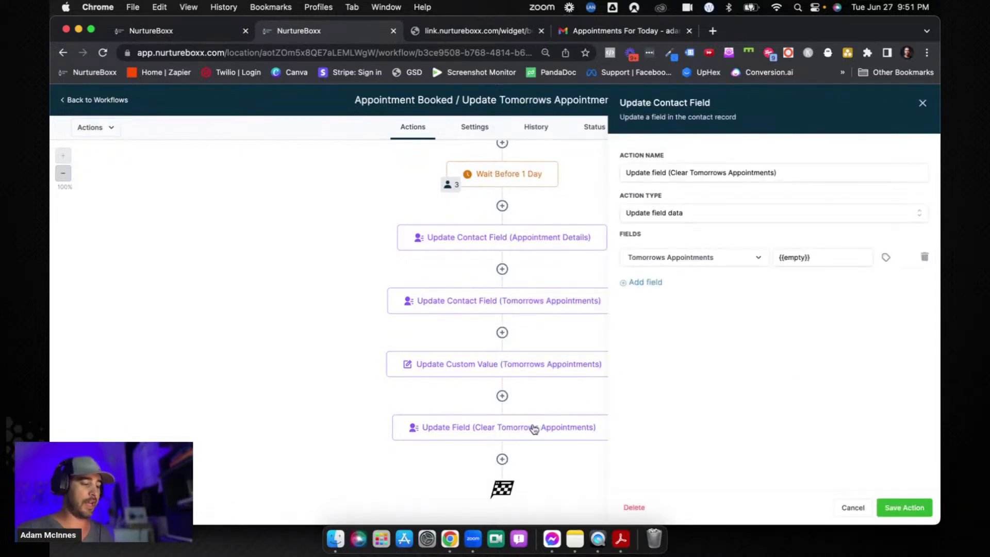
{"action": "left_click", "coordinate": [842, 260]}
{"action": "triple_click", "coordinate": [776, 262]}
{"action": "left_click", "coordinate": [774, 320]}
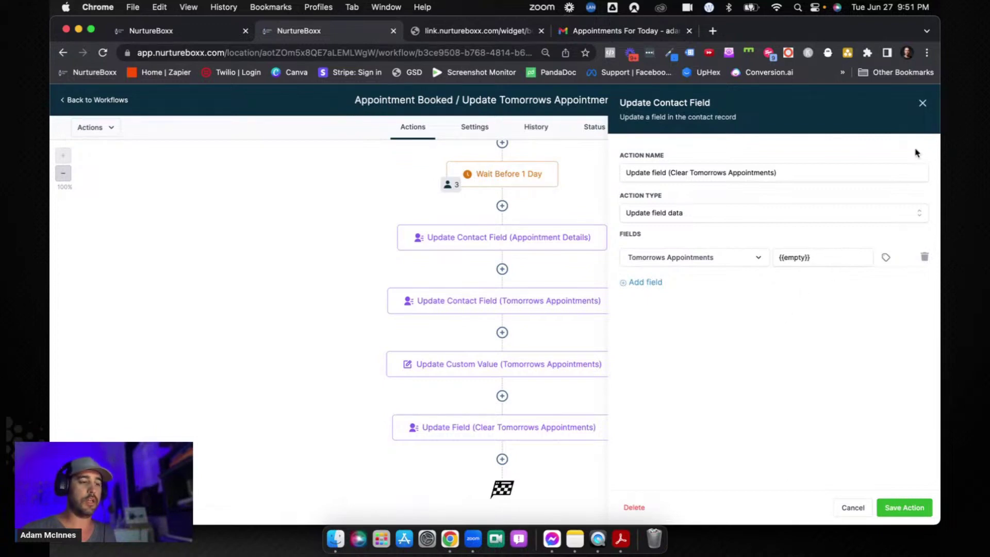
{"action": "left_click", "coordinate": [924, 105]}
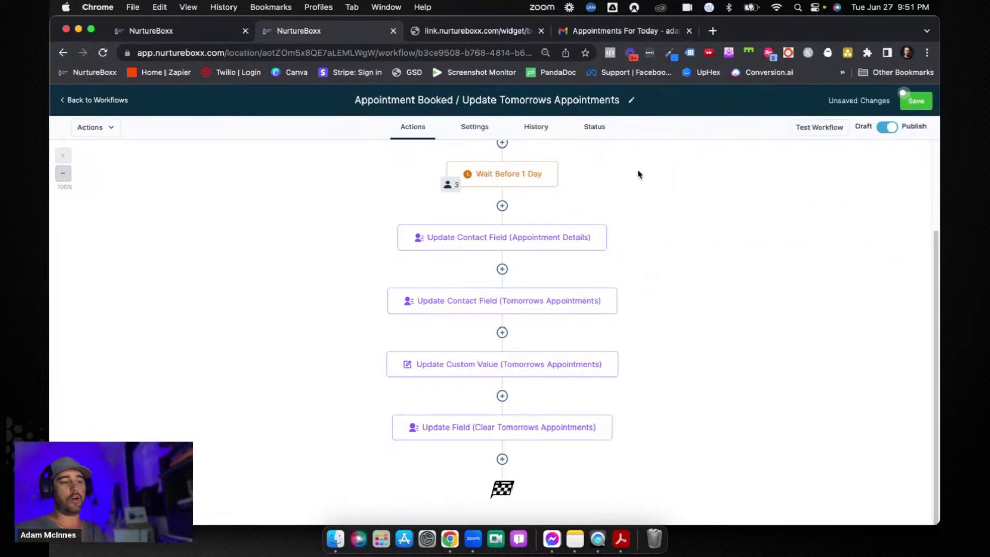
- Check the workflow's enrolment status, save the pending changes and return to the workflow list
{"action": "left_click", "coordinate": [596, 128]}
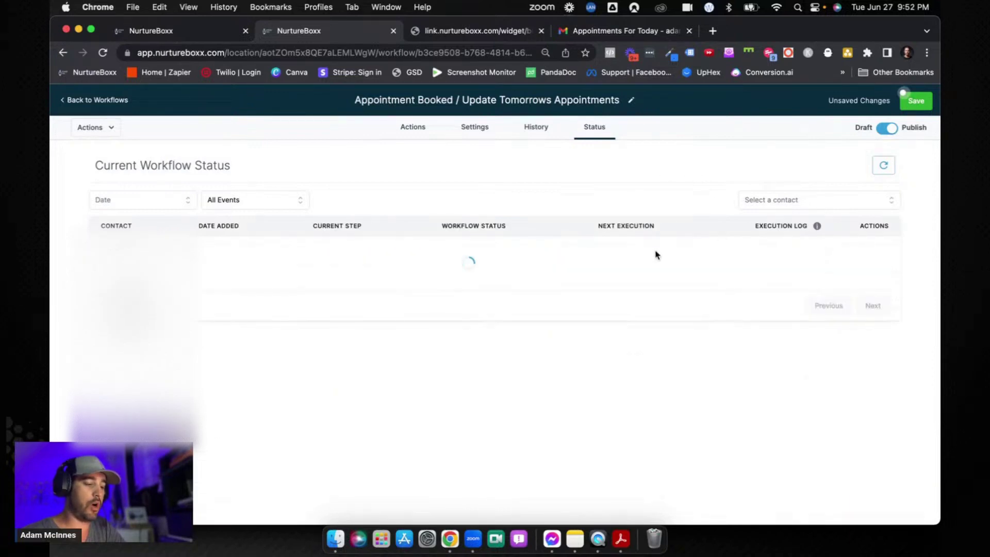
{"action": "left_click", "coordinate": [116, 103]}
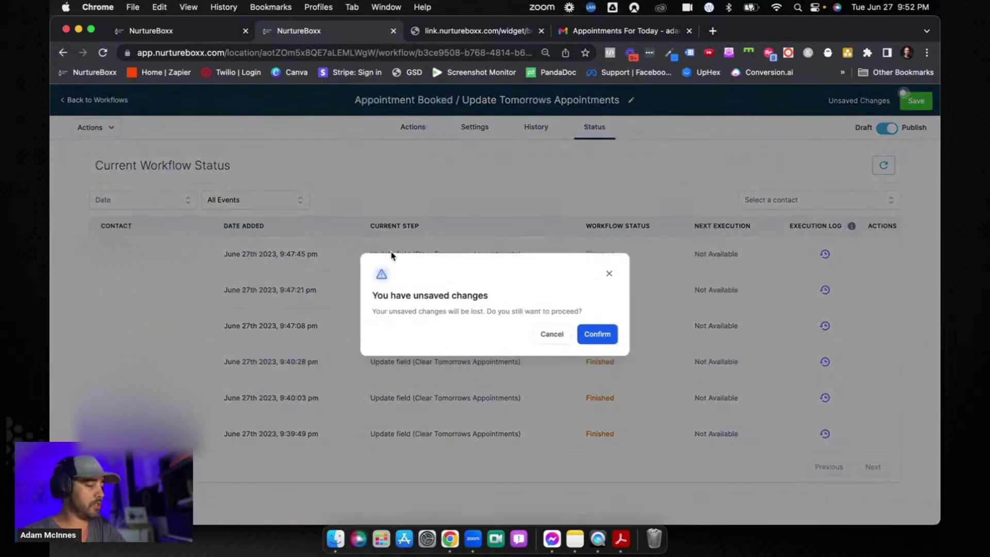
{"action": "left_click", "coordinate": [553, 338]}
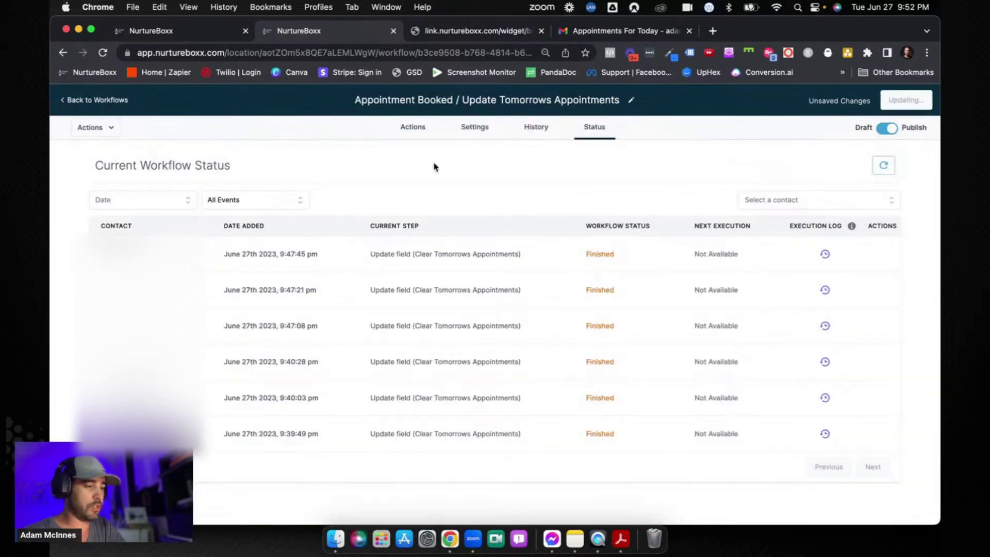
{"action": "left_click", "coordinate": [97, 99]}
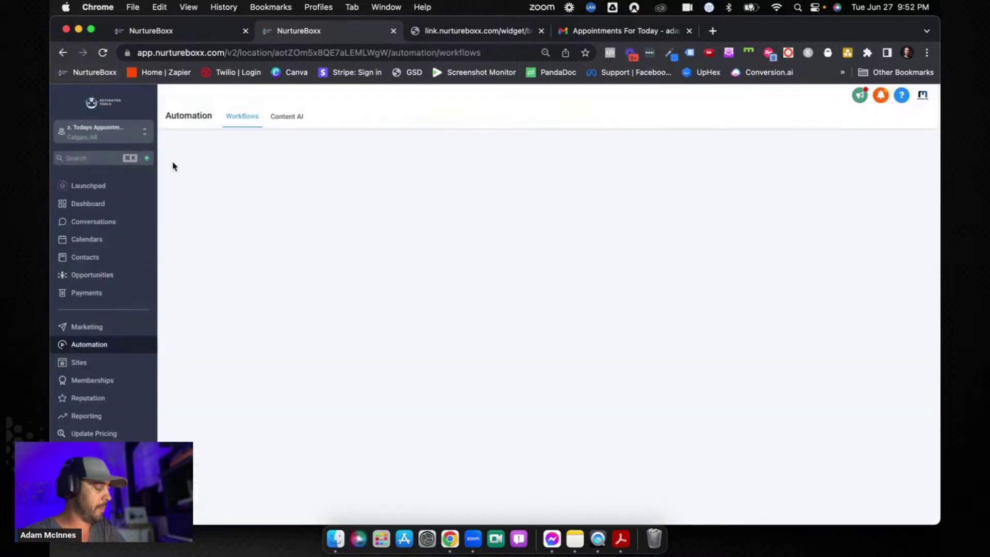
- Open the Custom Values settings and examine the appointment details stored in the Tomorrows Appointments value
{"action": "left_click", "coordinate": [78, 451]}
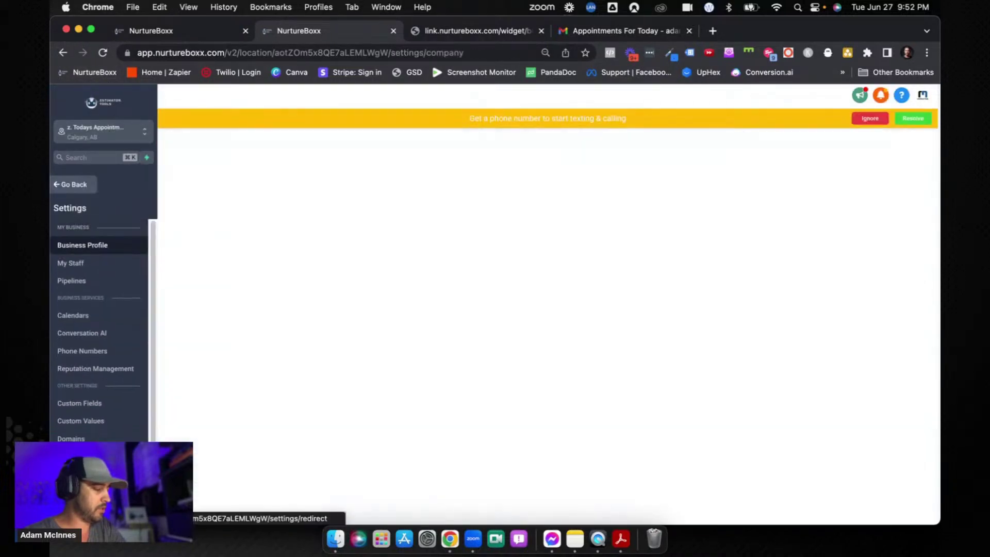
{"action": "left_click", "coordinate": [80, 420]}
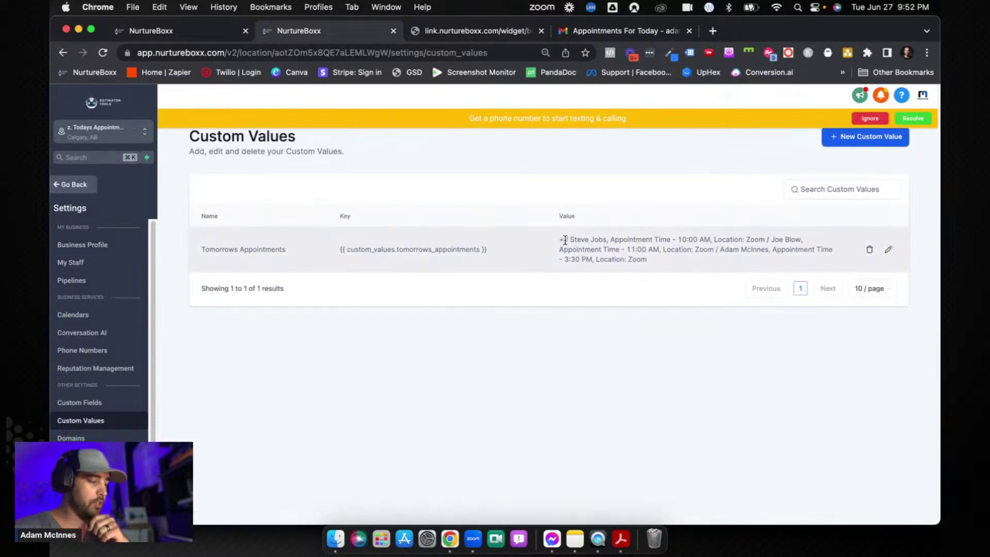
{"action": "left_click_drag", "start_coordinate": [564, 239], "coordinate": [651, 258]}
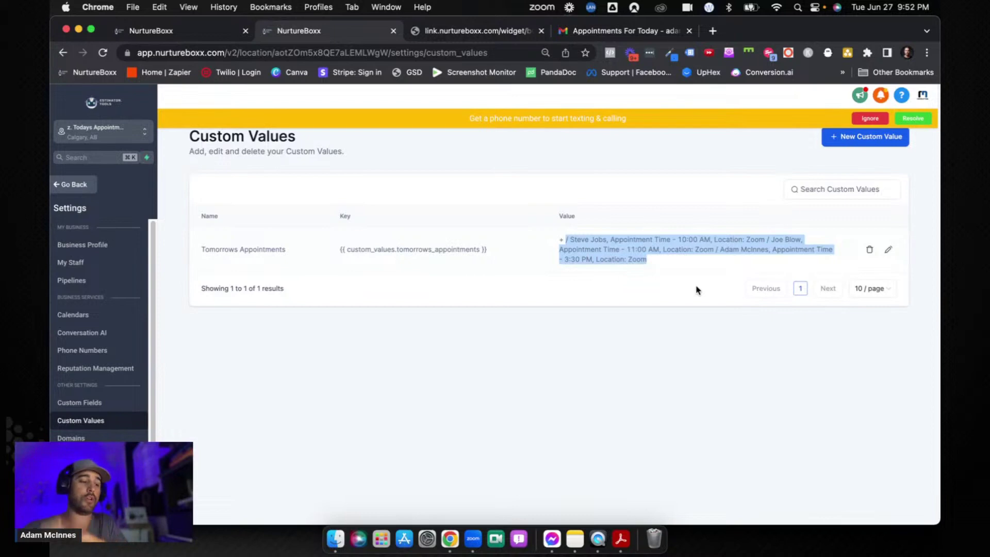
{"action": "double_click", "coordinate": [638, 258]}
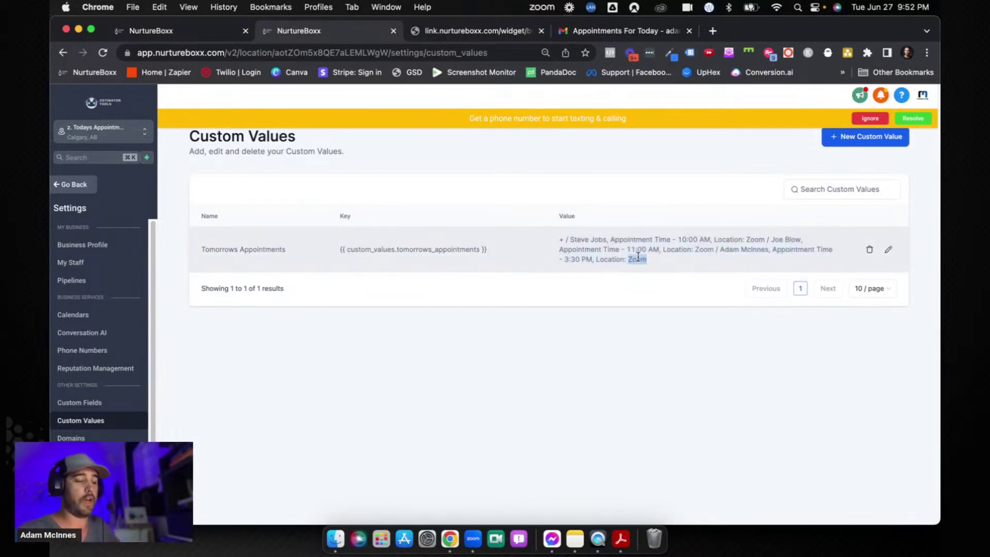
- Open the Send Tomorrows Appointments workflow and inspect the settings of its Wait 1 Am step
{"action": "left_click", "coordinate": [77, 184]}
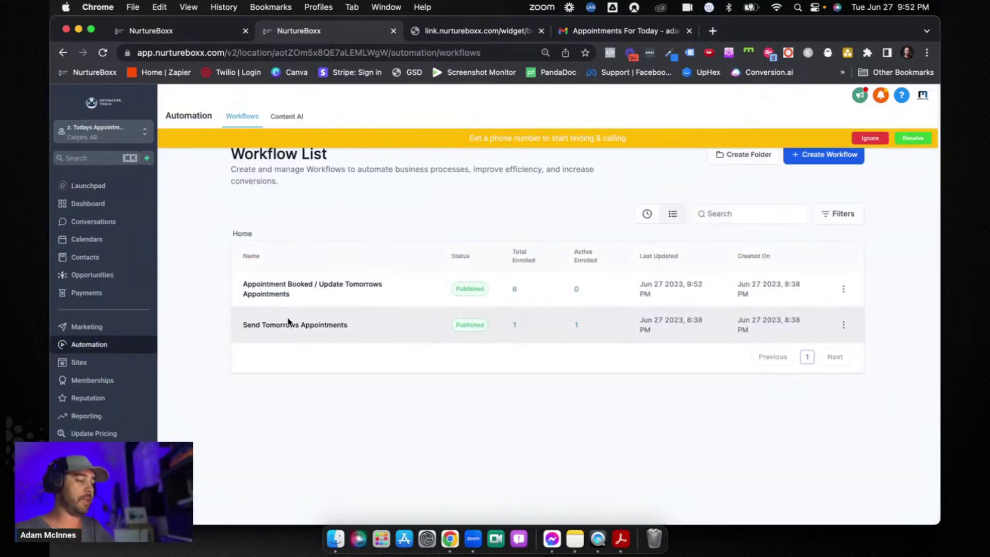
{"action": "left_click", "coordinate": [291, 325]}
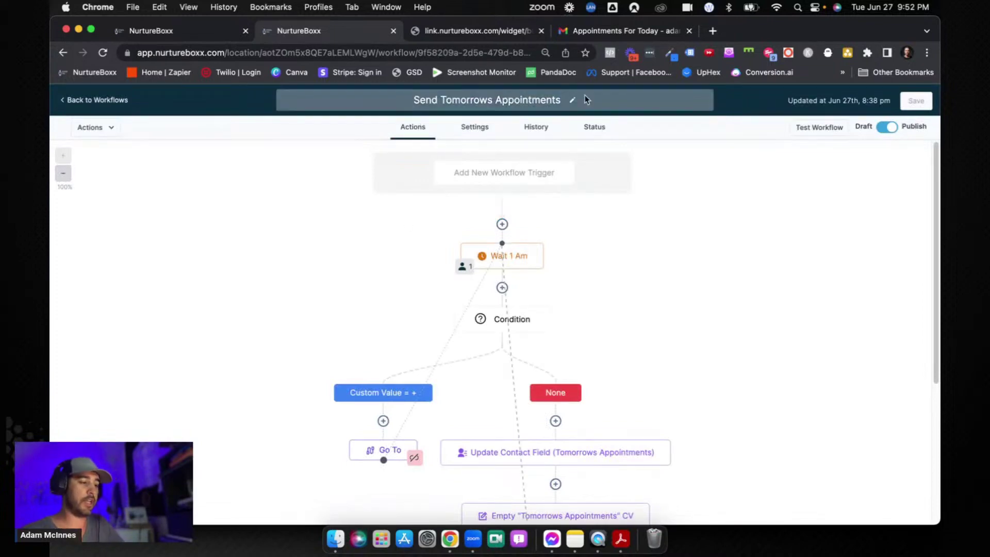
{"action": "left_click", "coordinate": [526, 262]}
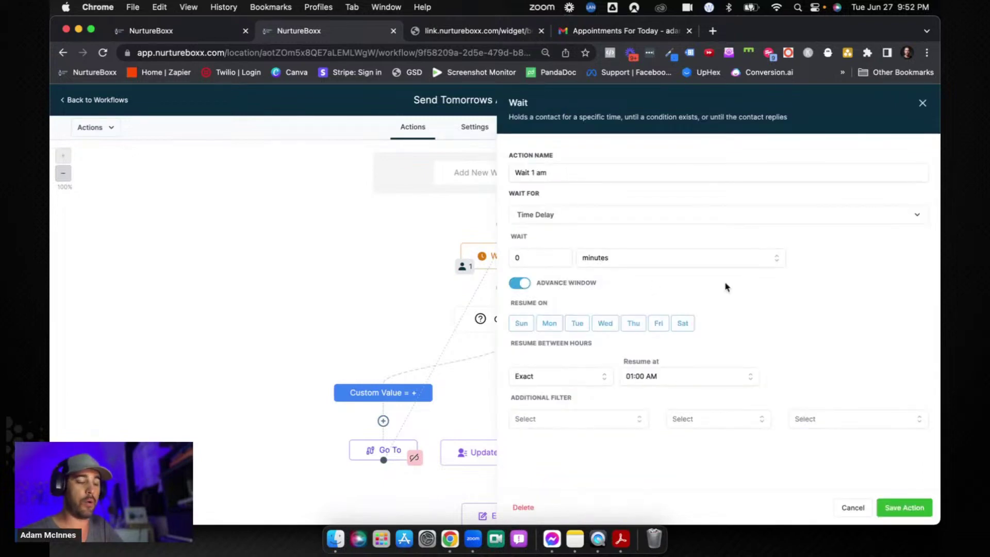
- Close the Wait 1 Am settings and inspect how the Condition step tests the Tomorrows Appointments value
{"action": "left_click", "coordinate": [923, 103]}
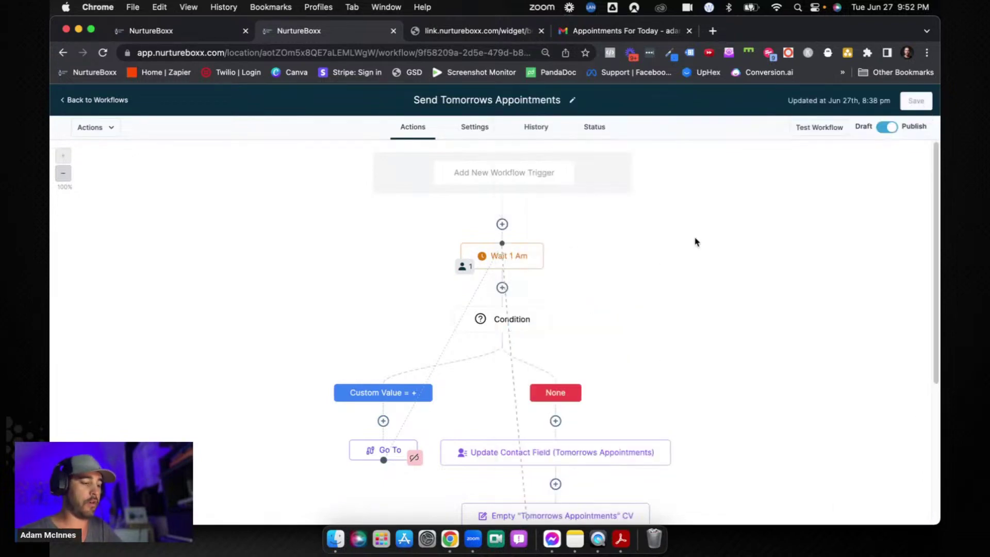
{"action": "left_click", "coordinate": [516, 326]}
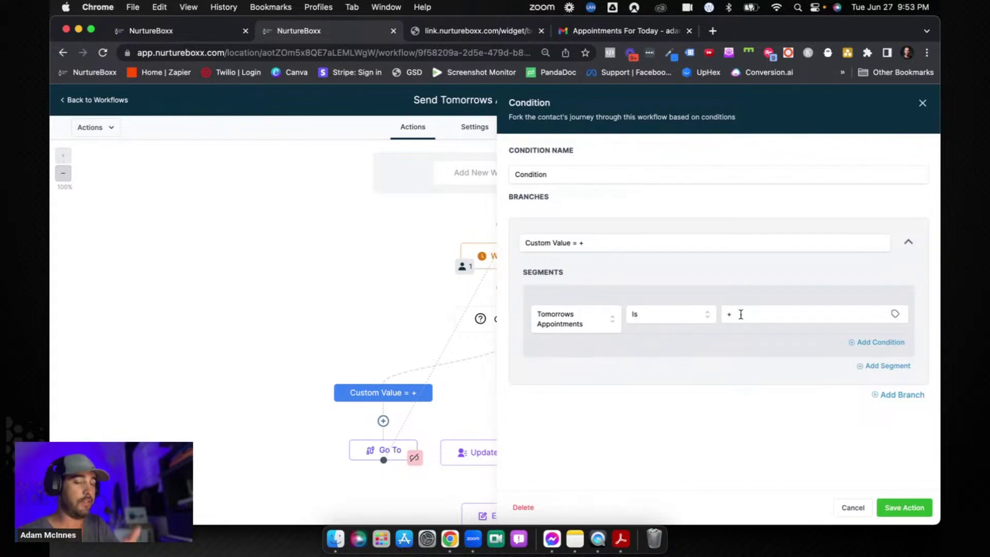
{"action": "left_click", "coordinate": [922, 103]}
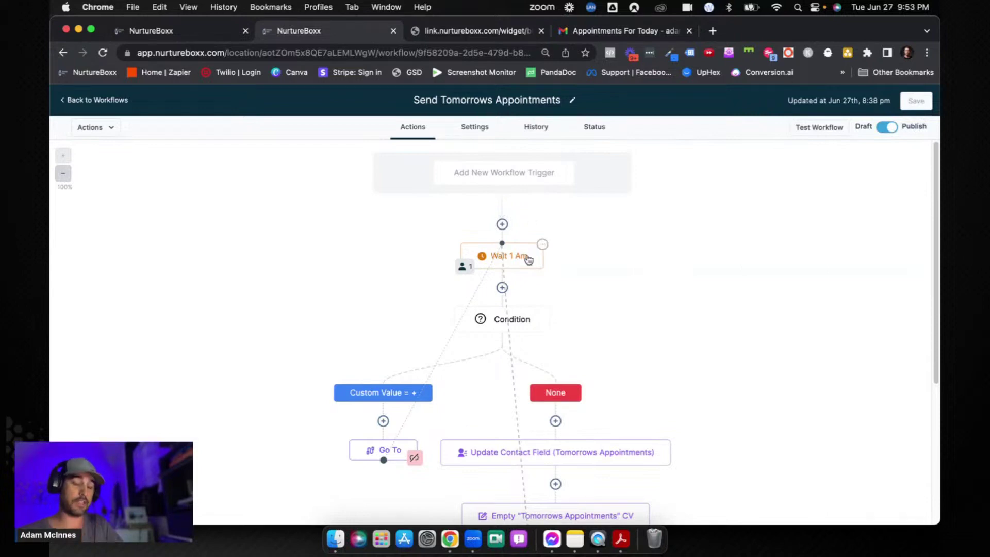
- Inspect the first Update Contact Field (Tomorrows Appointments) action on the None branch and close its settings
{"action": "scroll", "coordinate": [527, 263], "scroll_direction": "down", "scroll_amount": 5}
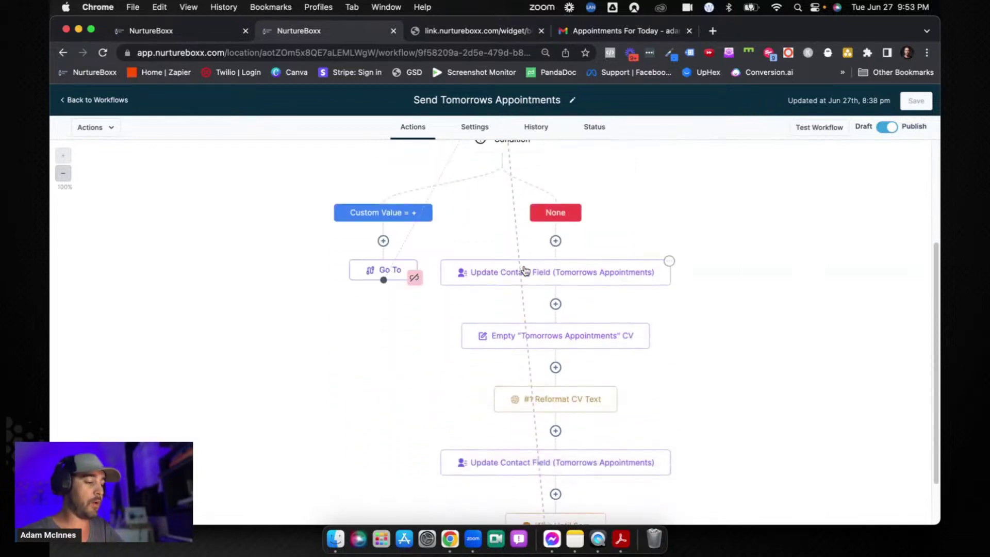
{"action": "left_click", "coordinate": [525, 271]}
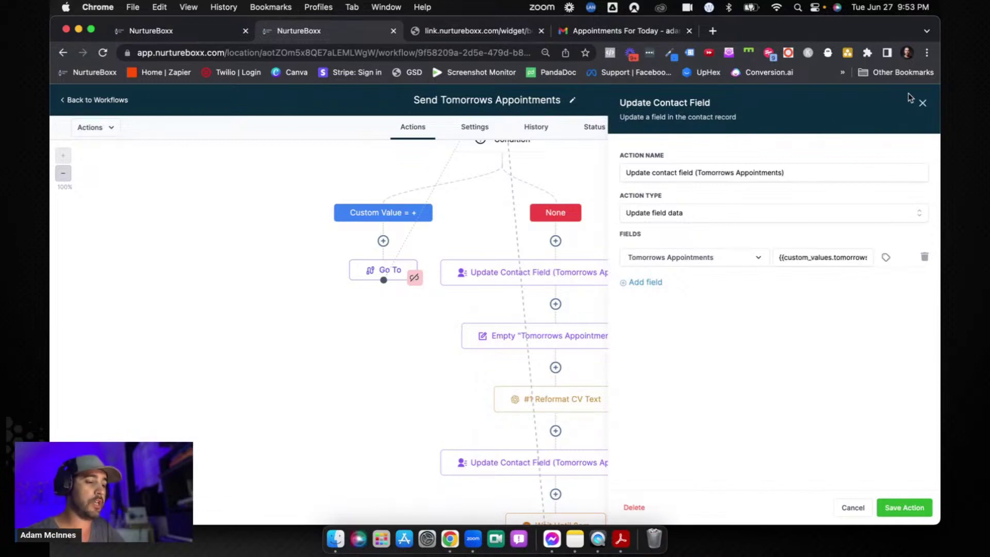
{"action": "left_click", "coordinate": [922, 103]}
- Check the active contacts held at the Wait 1 Am step and reopen the first Update Contact Field action
{"action": "left_click", "coordinate": [461, 253]}
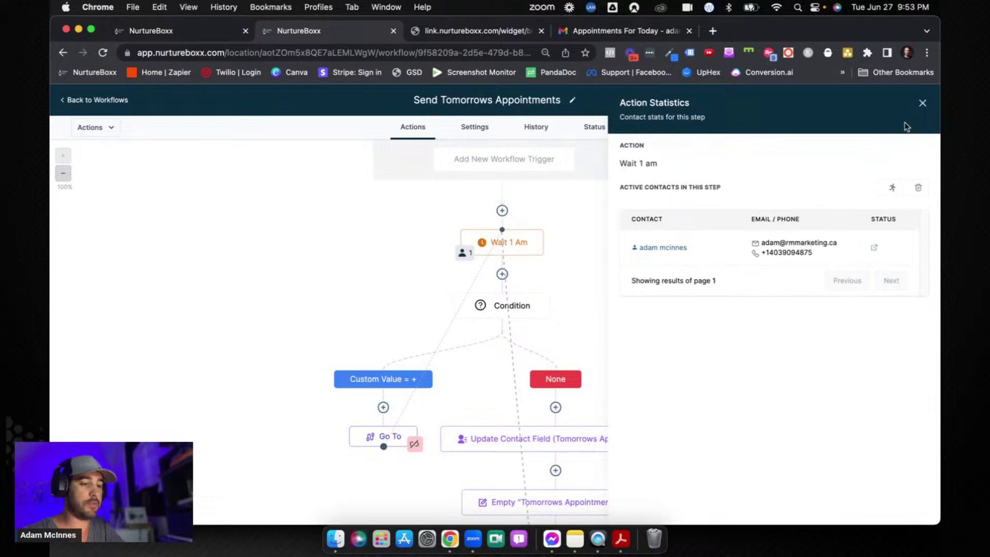
{"action": "left_click", "coordinate": [923, 104]}
{"action": "scroll", "coordinate": [492, 253], "scroll_direction": "down", "scroll_amount": 4}
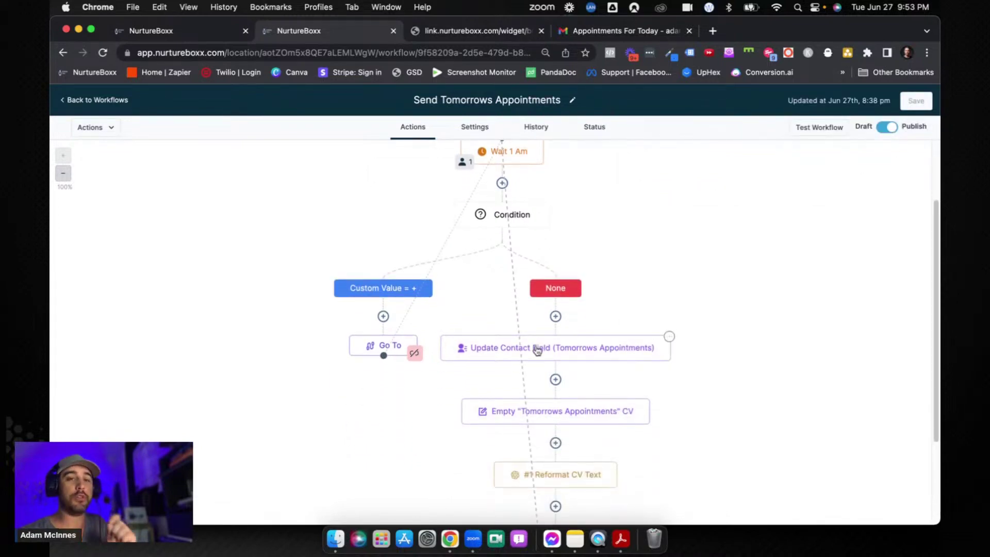
{"action": "left_click", "coordinate": [536, 351]}
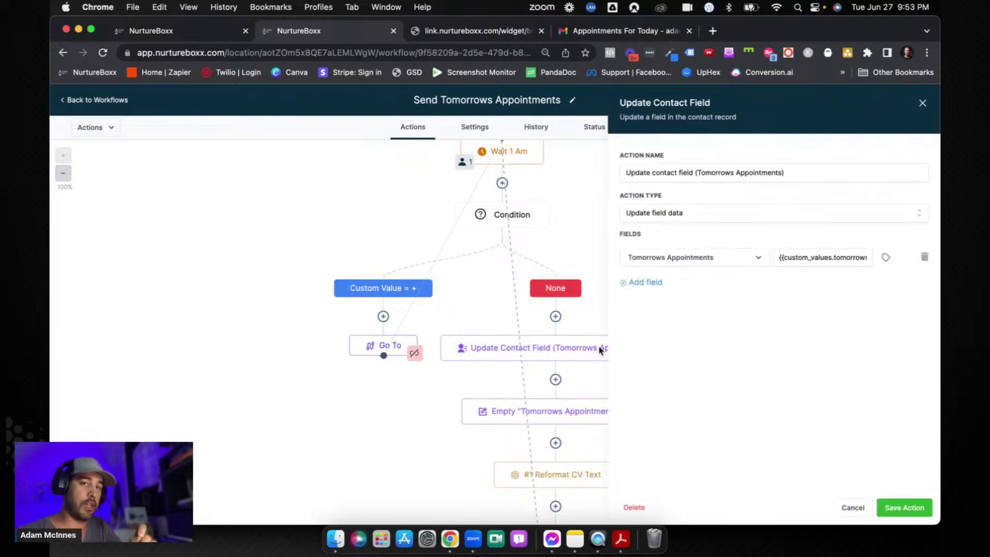
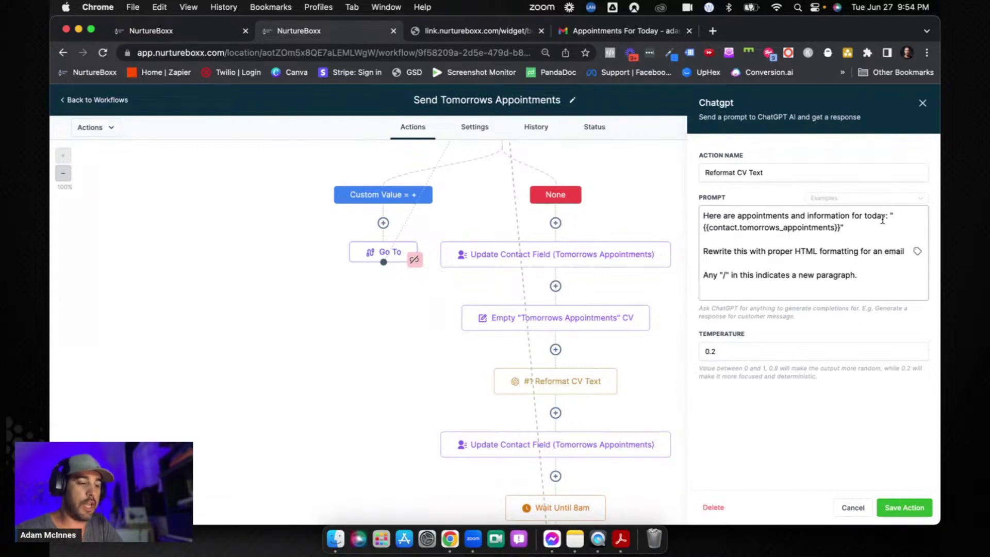
- Examine the Reformat CV Text prompt, including its tomorrows_appointments placeholder and the instruction about "/" marking new paragraphs
{"action": "left_click_drag", "start_coordinate": [842, 226], "coordinate": [701, 225]}
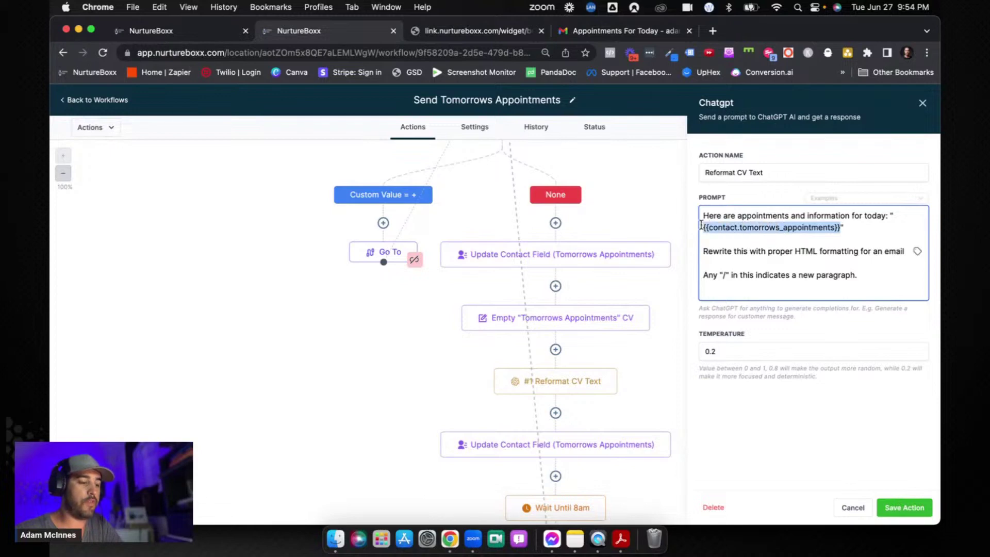
{"action": "left_click", "coordinate": [706, 254]}
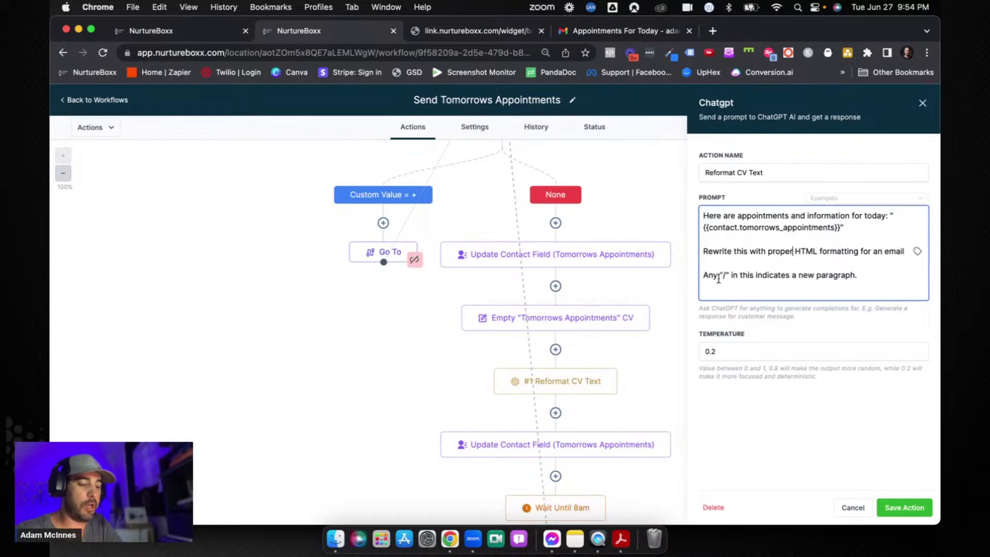
{"action": "left_click_drag", "start_coordinate": [705, 276], "coordinate": [865, 277]}
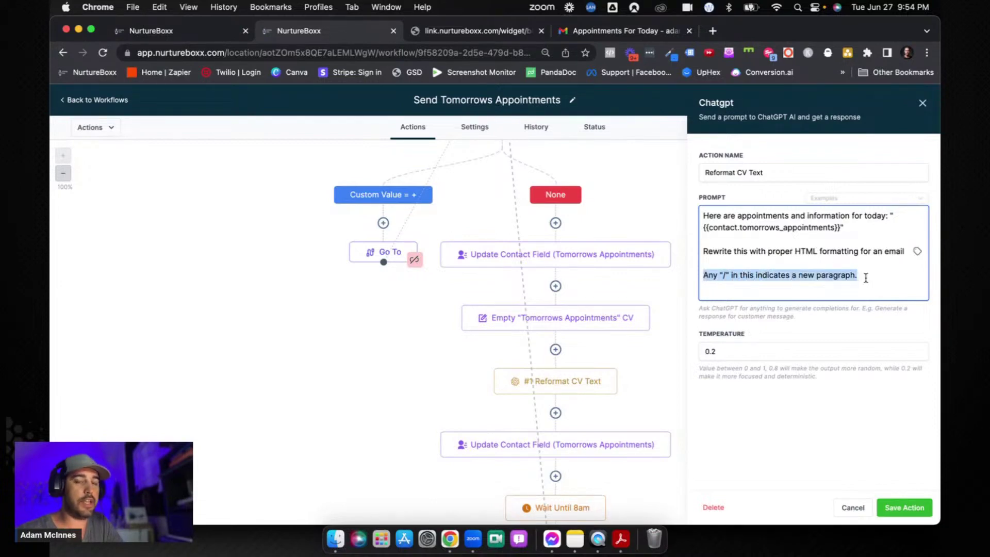
{"action": "left_click", "coordinate": [865, 278]}
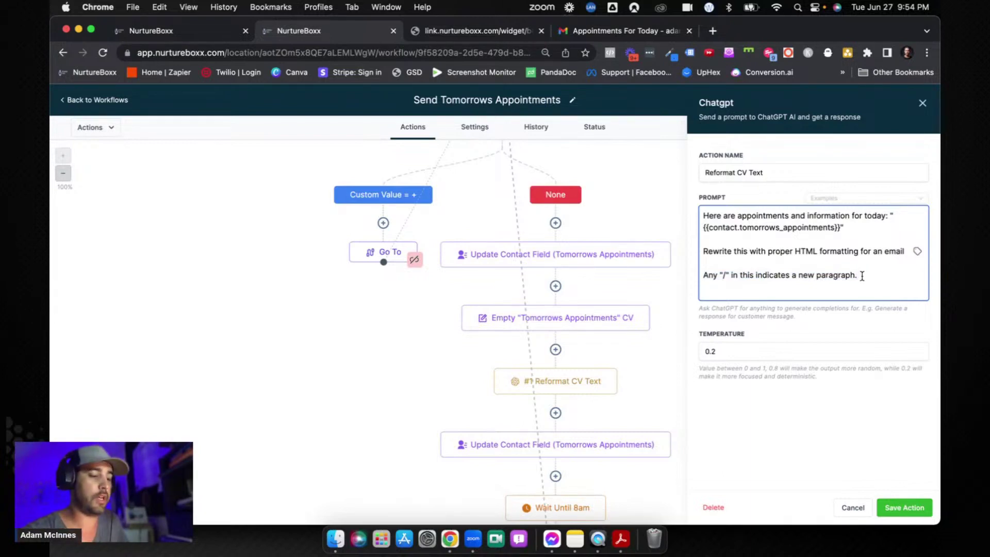
- In the other NurtureBoxx tab, examine the separators in the Tomorrows Appointments custom value, then leave the settings
{"action": "left_click", "coordinate": [199, 32]}
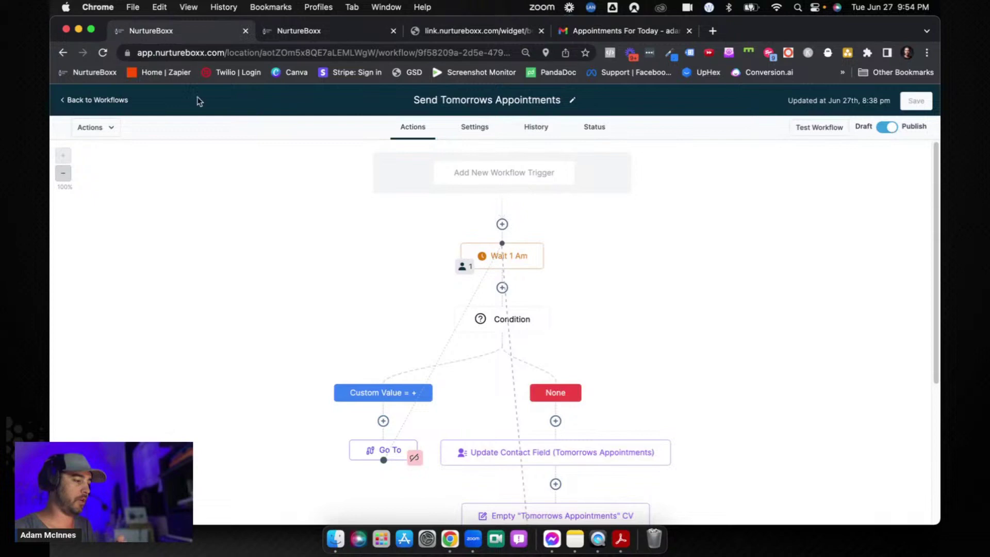
{"action": "left_click", "coordinate": [118, 106]}
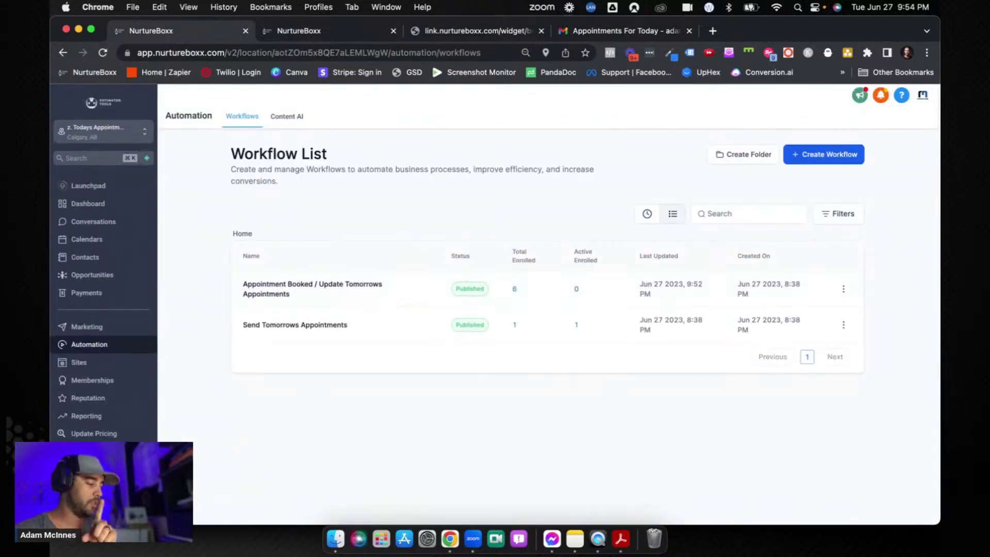
{"action": "left_click", "coordinate": [77, 508]}
{"action": "left_click", "coordinate": [83, 420]}
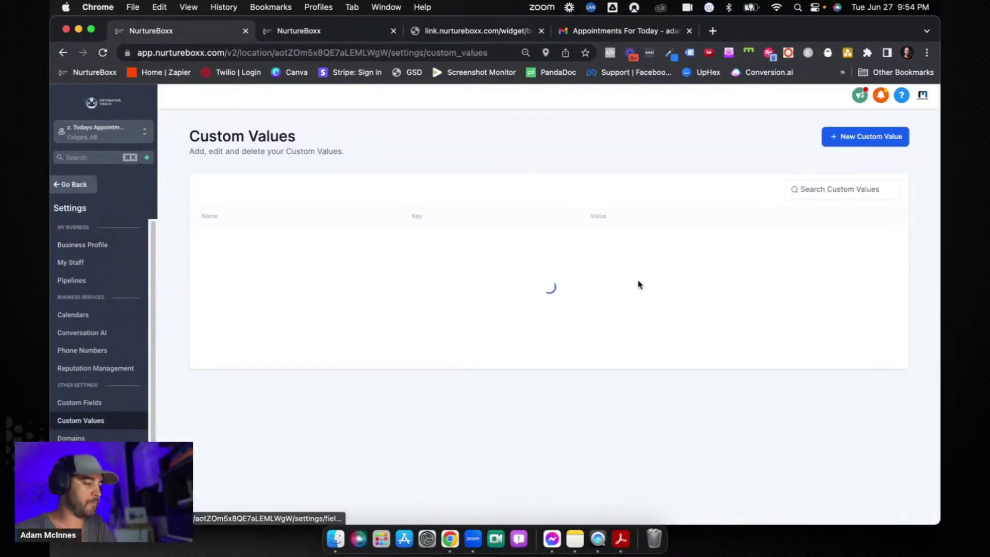
{"action": "left_click_drag", "start_coordinate": [569, 239], "coordinate": [559, 239]}
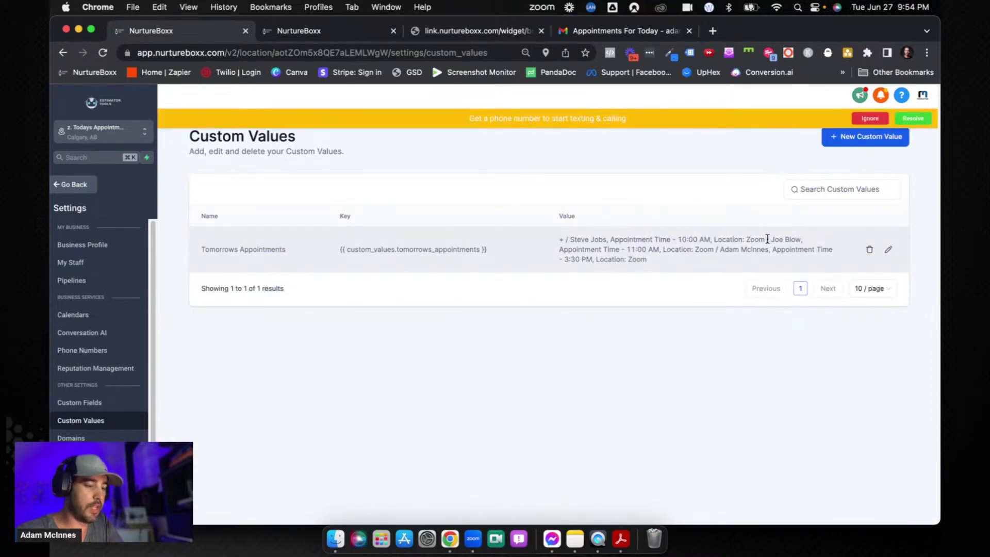
{"action": "left_click_drag", "start_coordinate": [719, 248], "coordinate": [706, 249]}
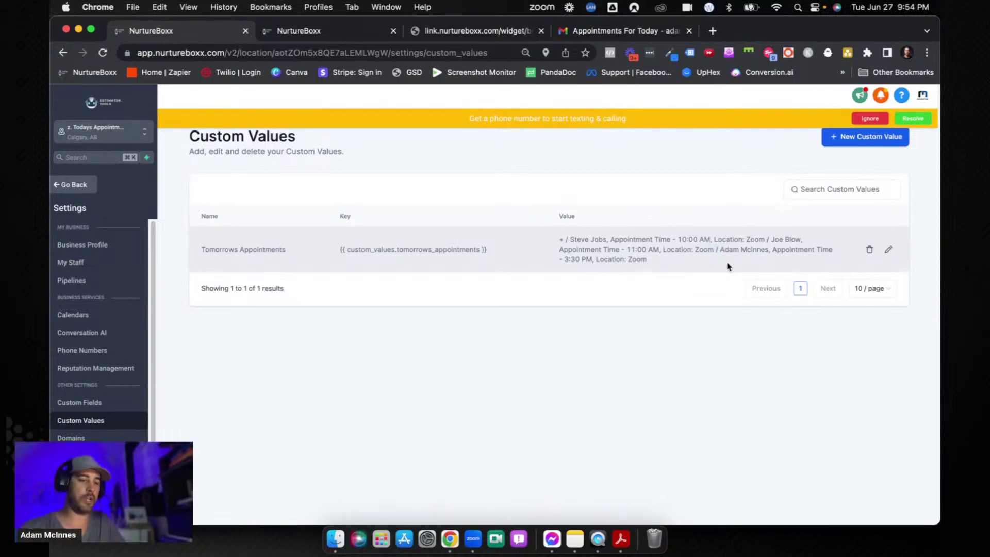
{"action": "left_click", "coordinate": [75, 184]}
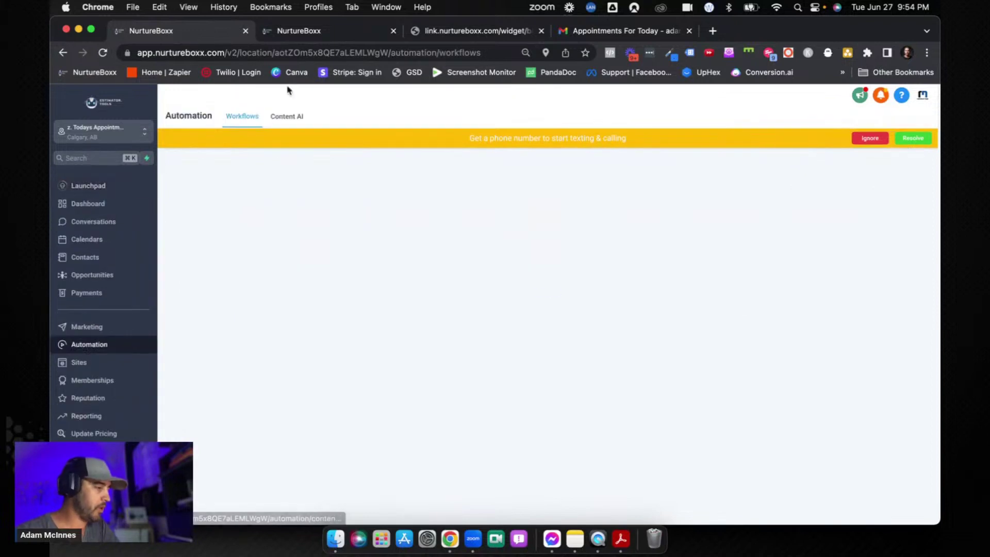
- Save the Reformat CV Text action and inspect the field value in the Update Contact Field action below it
{"action": "left_click", "coordinate": [321, 35]}
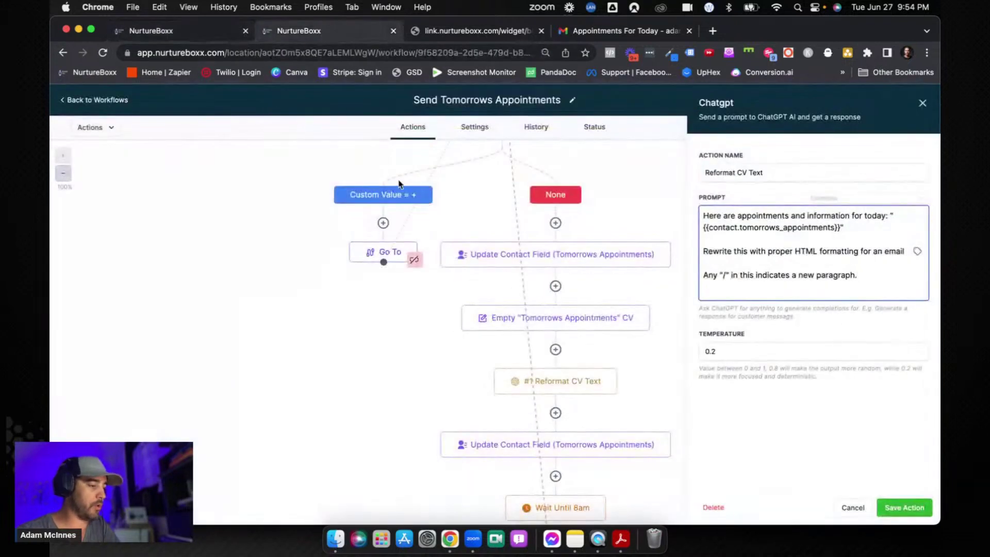
{"action": "left_click", "coordinate": [893, 508]}
{"action": "left_click", "coordinate": [576, 444]}
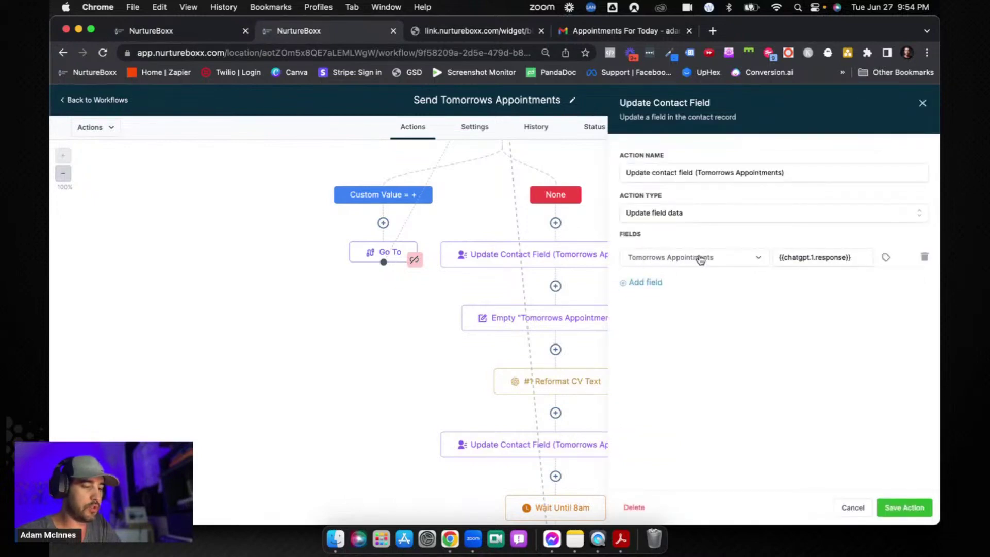
{"action": "triple_click", "coordinate": [850, 258]}
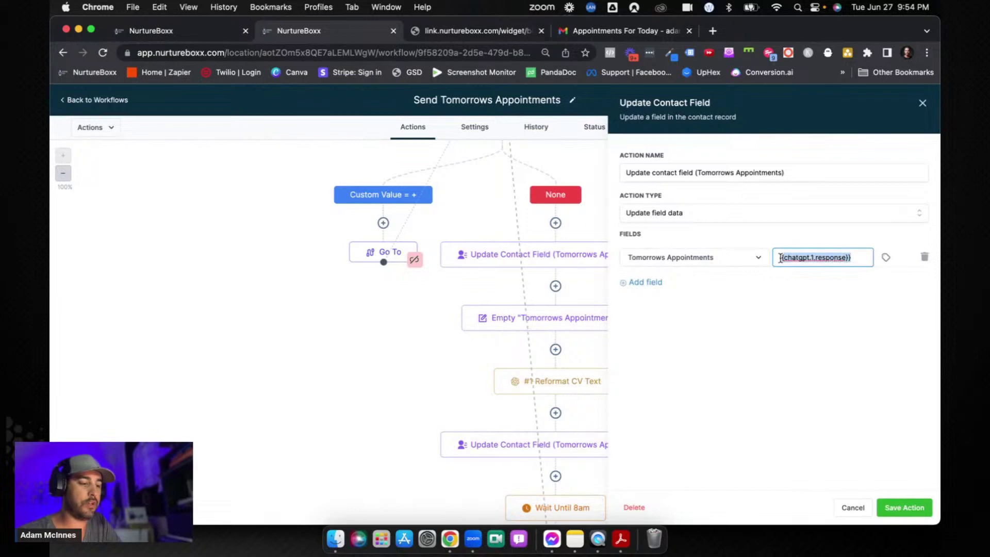
{"action": "left_click", "coordinate": [922, 104]}
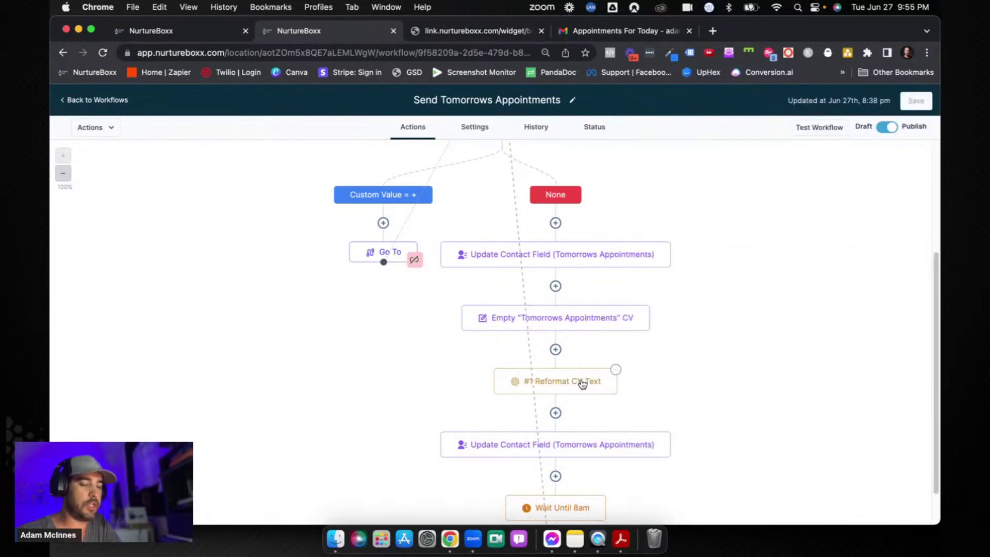
- Review the subject and message placeholder of the Email: Tomorrows Appointments action, then close it
{"action": "scroll", "coordinate": [583, 384], "scroll_direction": "down", "scroll_amount": 3}
{"action": "scroll", "coordinate": [582, 384], "scroll_direction": "down", "scroll_amount": 3}
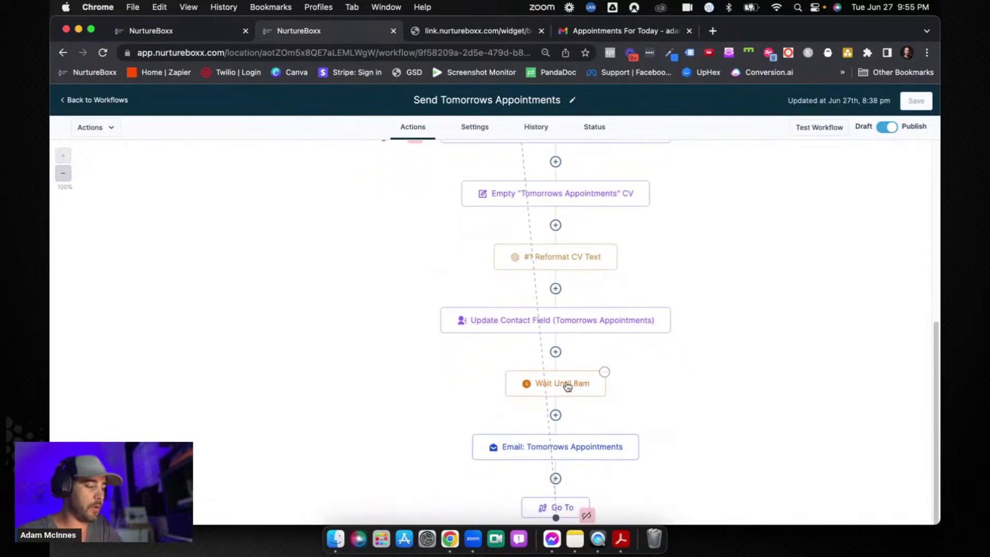
{"action": "left_click", "coordinate": [567, 444]}
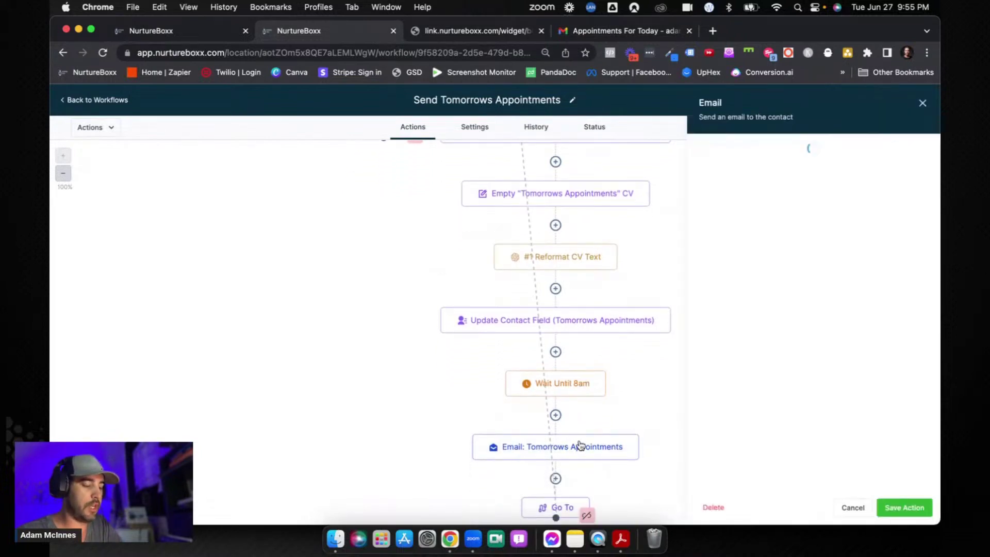
{"action": "scroll", "coordinate": [748, 311], "scroll_direction": "down", "scroll_amount": 2}
{"action": "scroll", "coordinate": [748, 311], "scroll_direction": "down", "scroll_amount": 2}
{"action": "scroll", "coordinate": [768, 325], "scroll_direction": "up", "scroll_amount": 3}
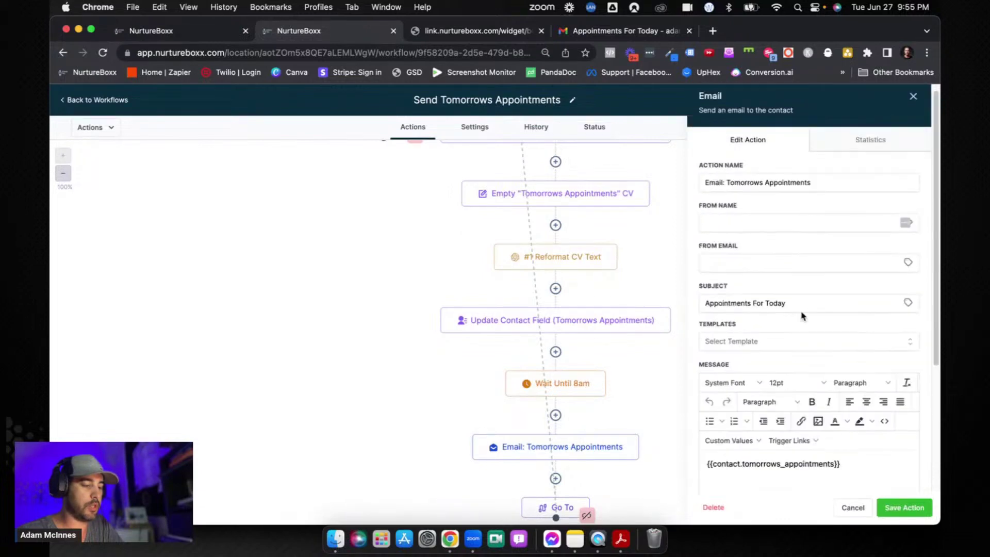
{"action": "scroll", "coordinate": [799, 313], "scroll_direction": "down", "scroll_amount": 3}
{"action": "left_click_drag", "start_coordinate": [839, 313], "coordinate": [696, 319]}
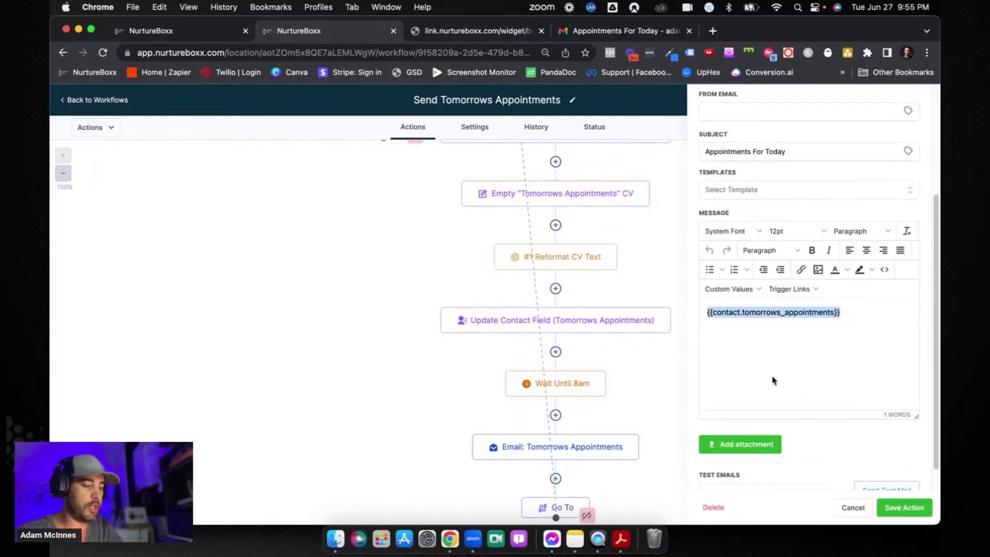
{"action": "scroll", "coordinate": [773, 380], "scroll_direction": "up", "scroll_amount": 3}
{"action": "left_click", "coordinate": [913, 103]}
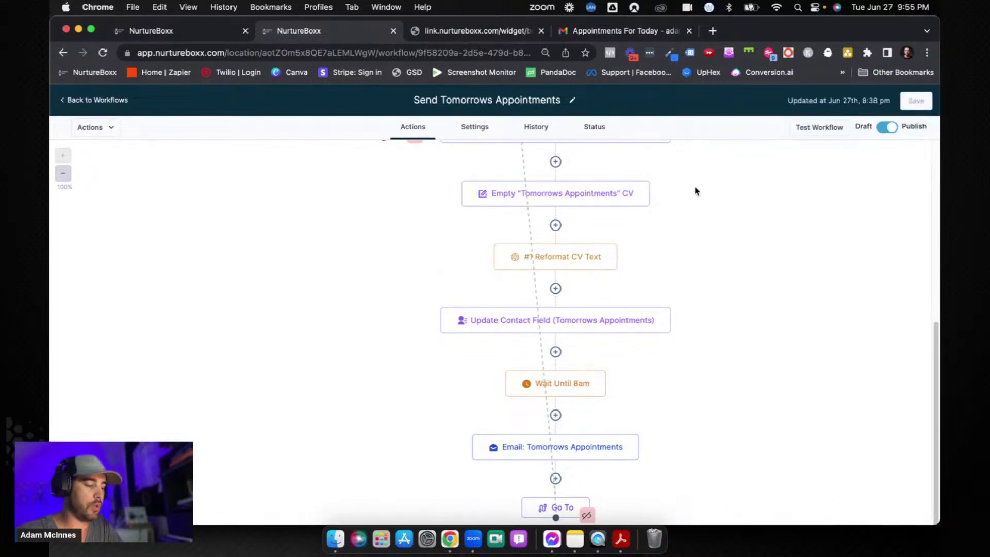
- Force all contacts waiting at the Wait 1 Am step to move to the next step
{"action": "scroll", "coordinate": [685, 194], "scroll_direction": "up", "scroll_amount": 5}
{"action": "left_click", "coordinate": [462, 266]}
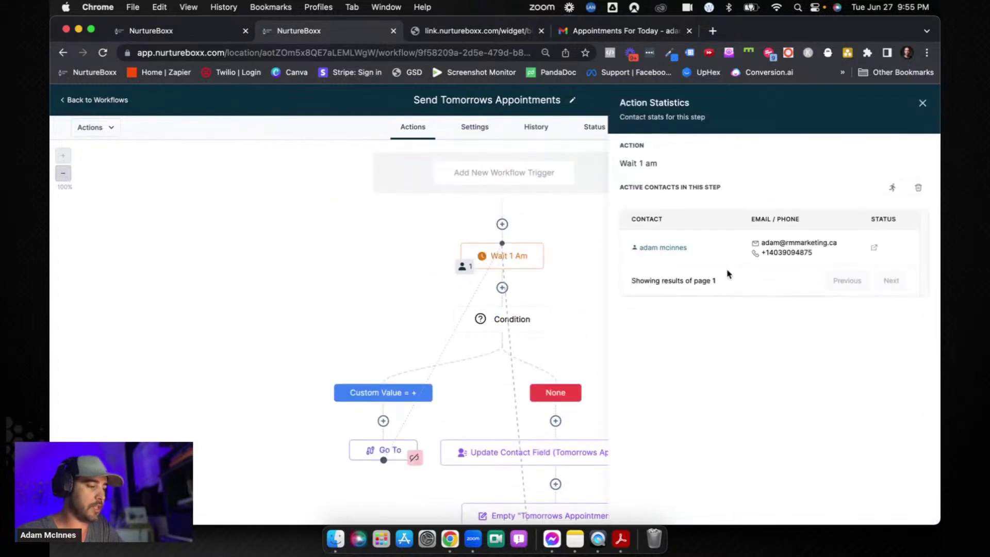
{"action": "left_click", "coordinate": [890, 188]}
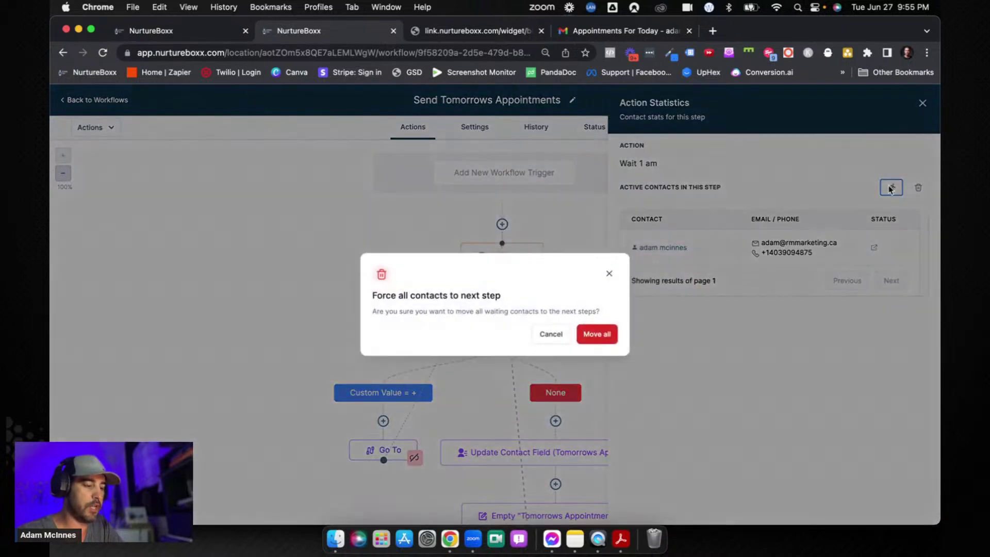
{"action": "left_click", "coordinate": [605, 338]}
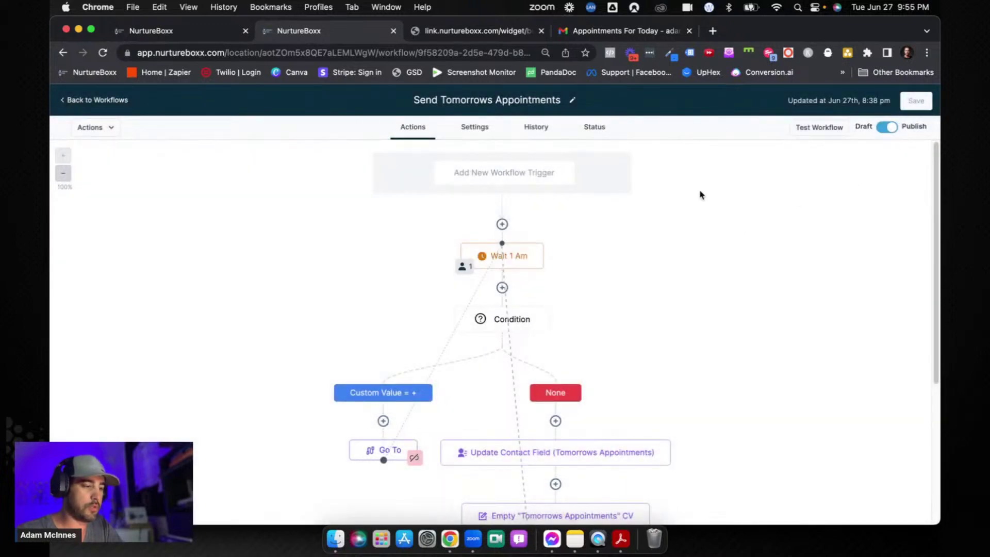
- Check the contact's current step in the workflow's status view and refresh it to follow the progress
{"action": "left_click", "coordinate": [598, 128]}
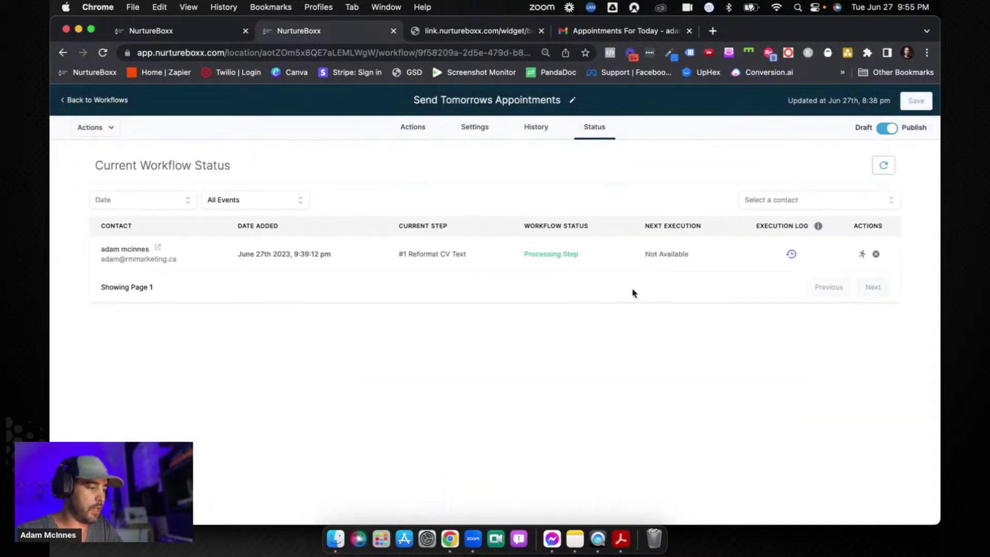
{"action": "left_click", "coordinate": [883, 165]}
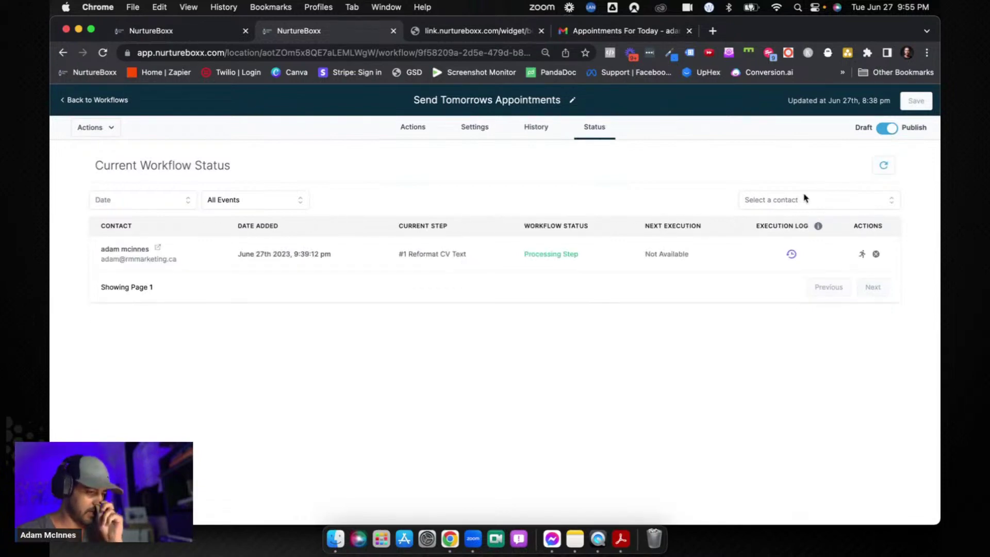
{"action": "left_click", "coordinate": [881, 170]}
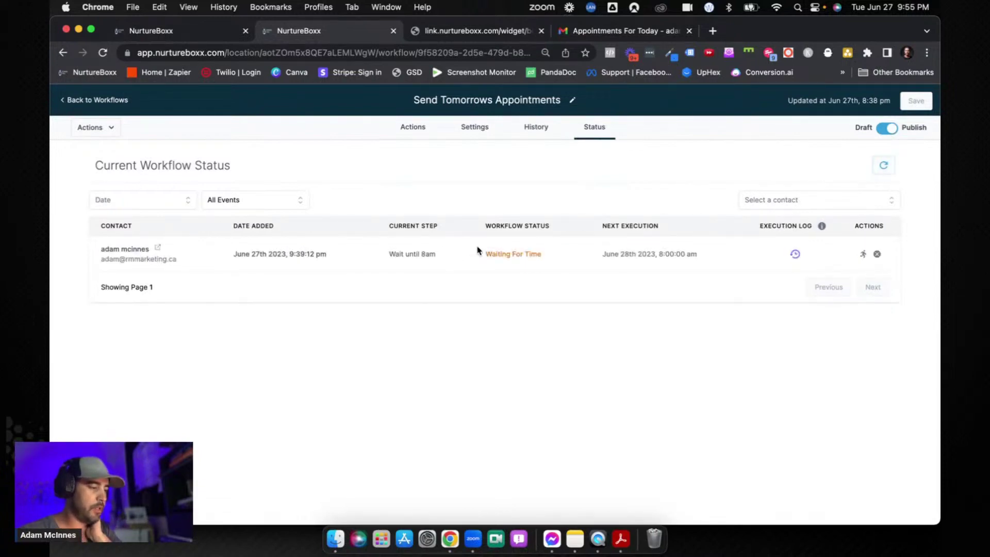
- Open the Custom Values settings, check the value of Tomorrows Appointments and reload the page
{"action": "left_click", "coordinate": [178, 30]}
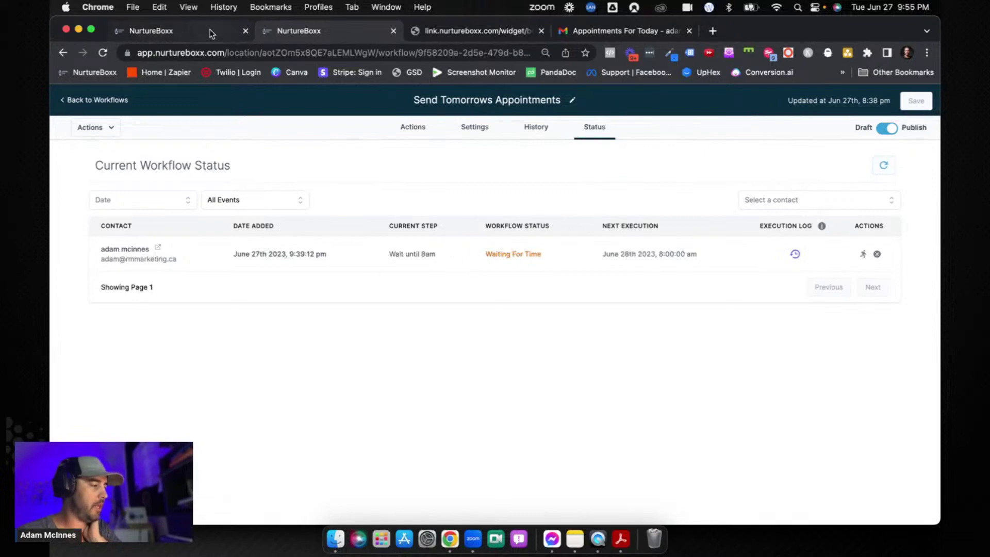
{"action": "left_click", "coordinate": [88, 451]}
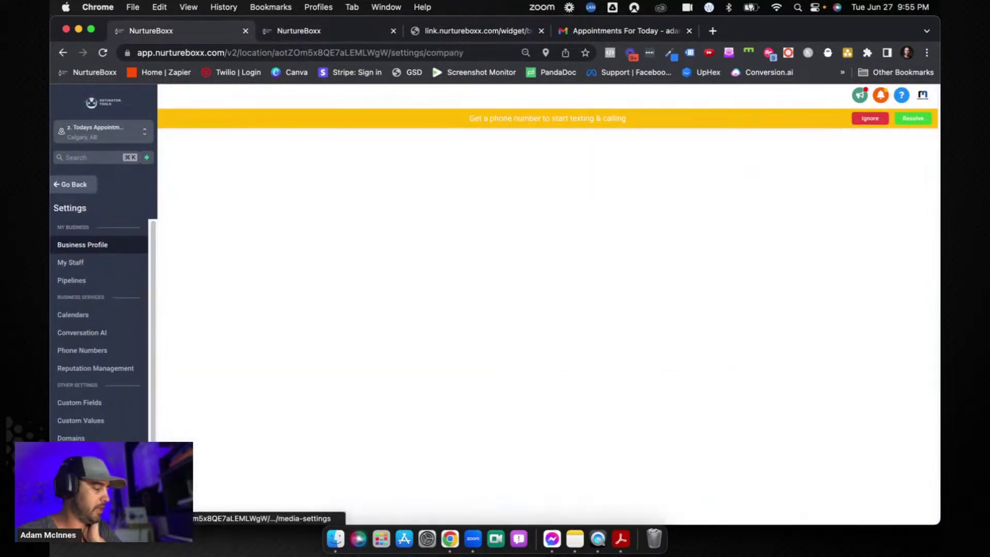
{"action": "left_click", "coordinate": [96, 422]}
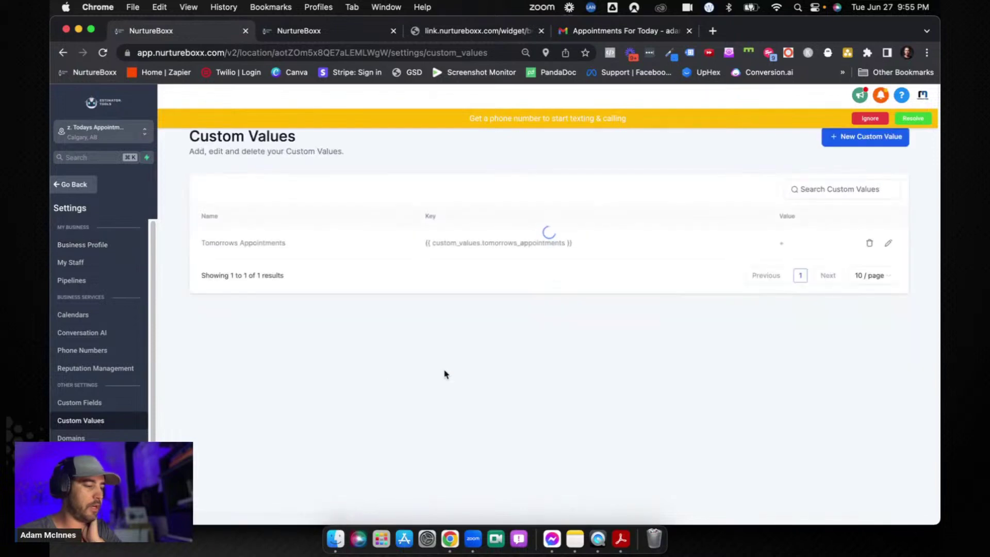
{"action": "left_click", "coordinate": [102, 52]}
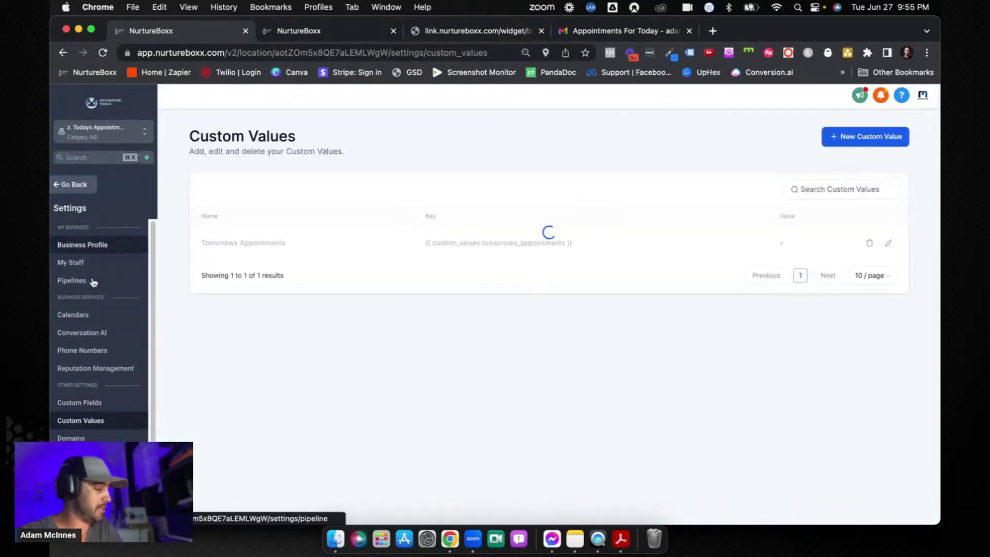
- Leave the settings and open the record of the contact with recent email activity from the contacts list
{"action": "left_click", "coordinate": [79, 183]}
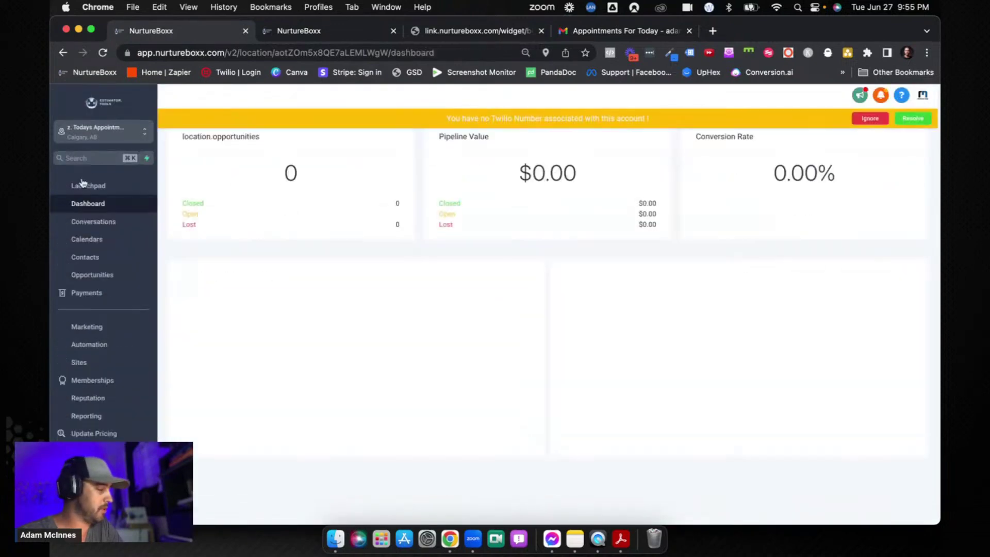
{"action": "left_click", "coordinate": [86, 257]}
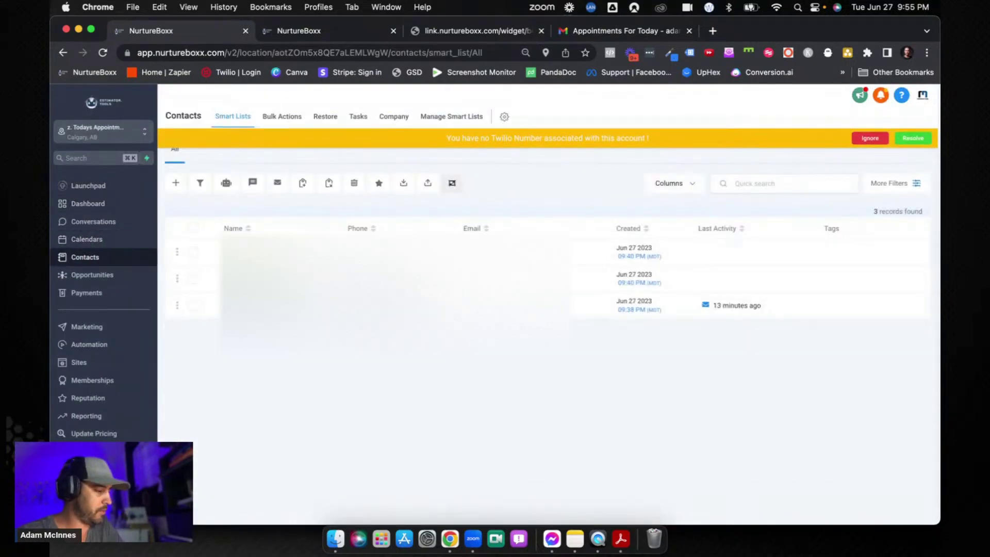
{"action": "left_click", "coordinate": [818, 310]}
{"action": "scroll", "coordinate": [278, 334], "scroll_direction": "down", "scroll_amount": 10}
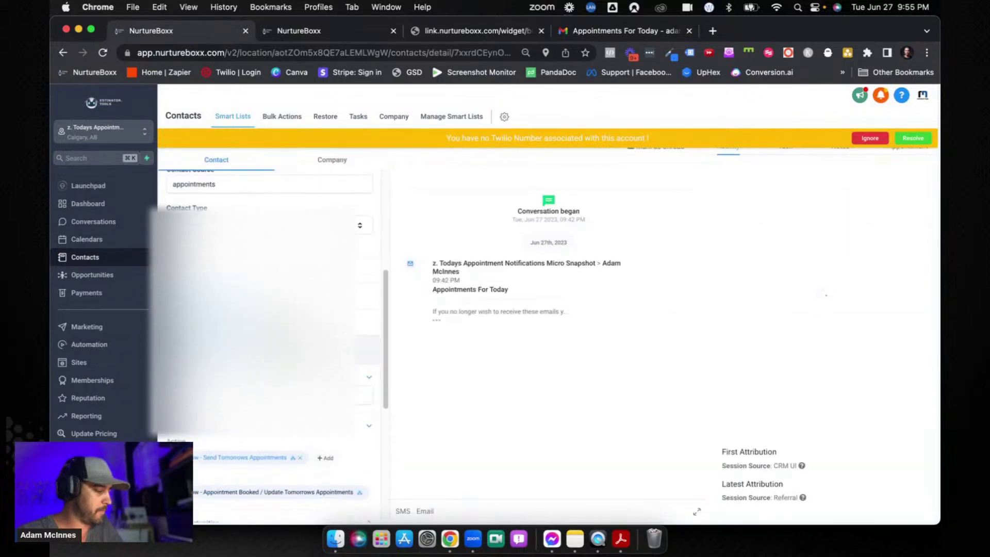
{"action": "scroll", "coordinate": [279, 330], "scroll_direction": "up", "scroll_amount": 3}
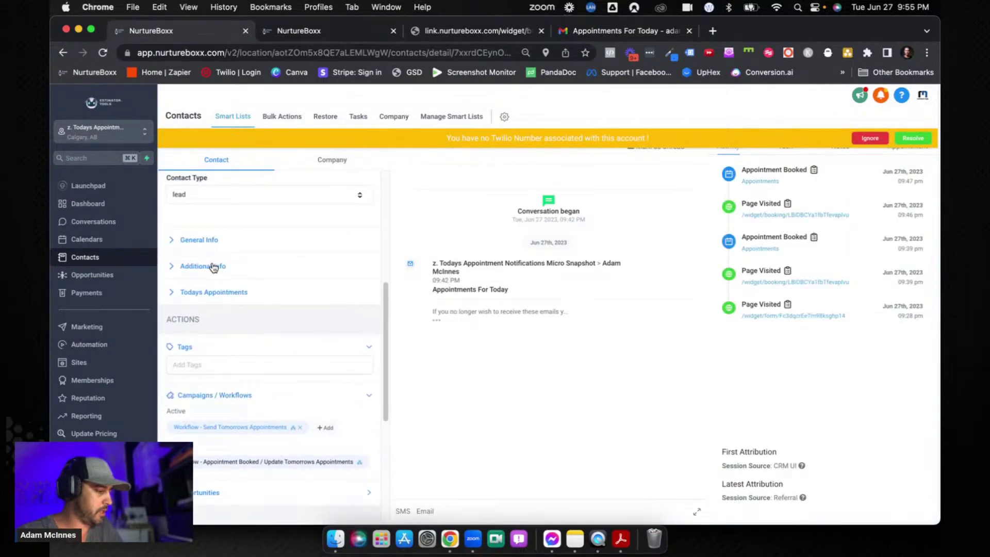
- Expand the contact's Todays Appointments section and enlarge the Tomorrows Appointments field to read its full formatted text
{"action": "left_click", "coordinate": [211, 291]}
{"action": "scroll", "coordinate": [303, 325], "scroll_direction": "down", "scroll_amount": 3}
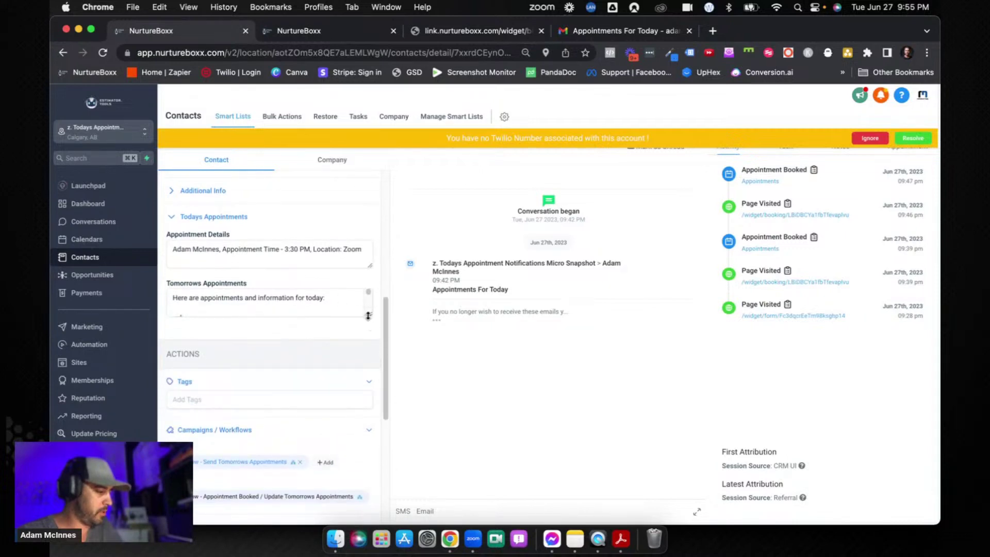
{"action": "left_click_drag", "start_coordinate": [368, 316], "coordinate": [370, 459]}
{"action": "scroll", "coordinate": [325, 393], "scroll_direction": "down", "scroll_amount": 1}
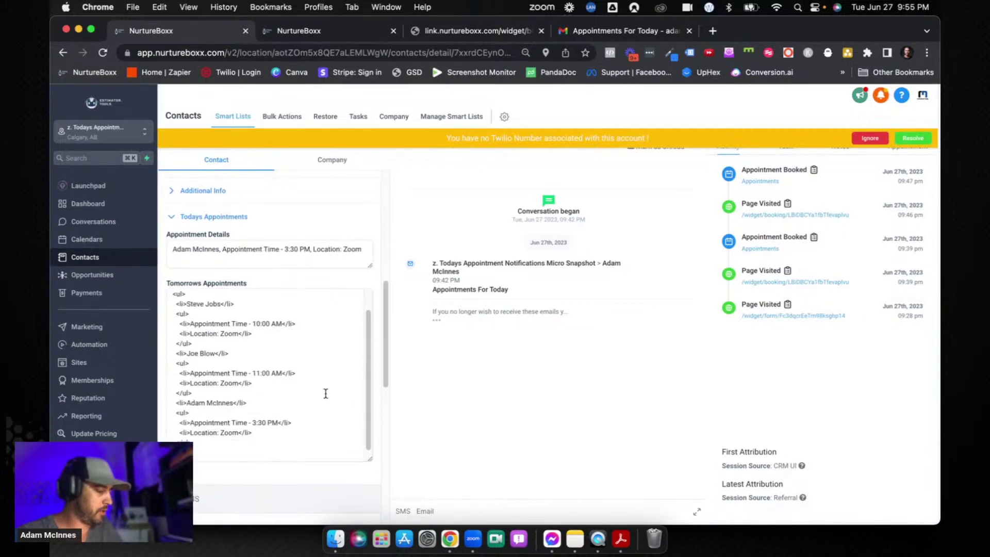
{"action": "scroll", "coordinate": [274, 357], "scroll_direction": "down", "scroll_amount": 2}
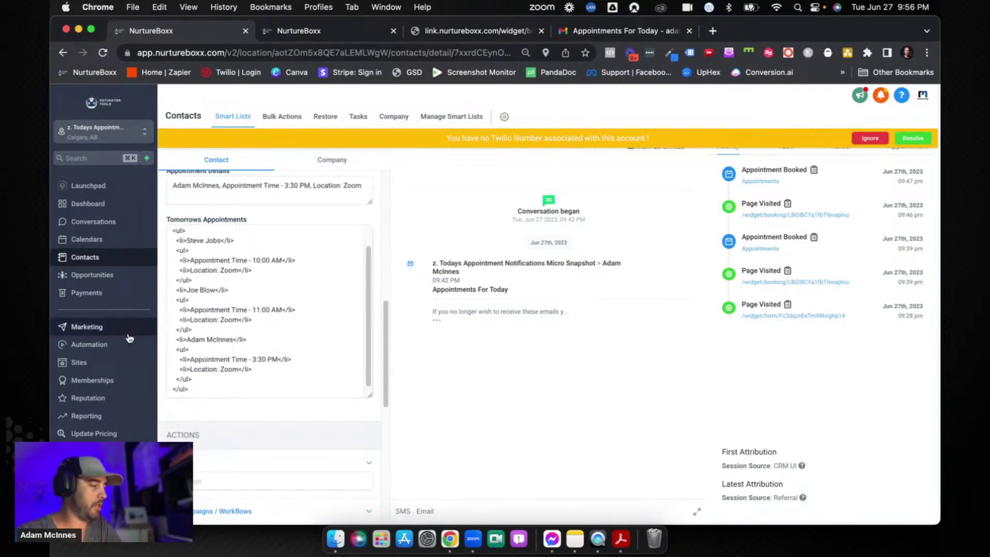
- Return to the Send Tomorrows Appointments workflow and check at which action in its diagram the contact is waiting
{"action": "left_click", "coordinate": [335, 30]}
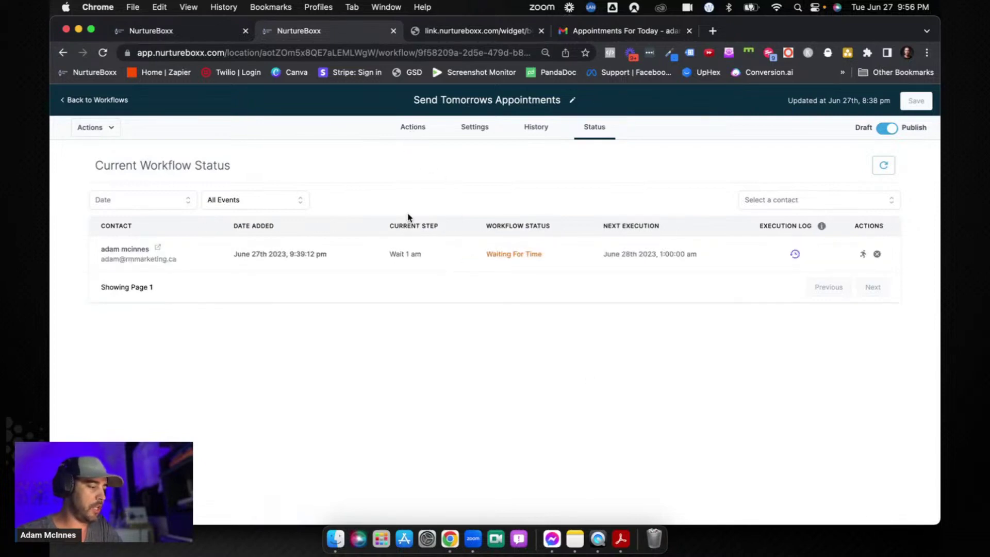
{"action": "left_click", "coordinate": [418, 129]}
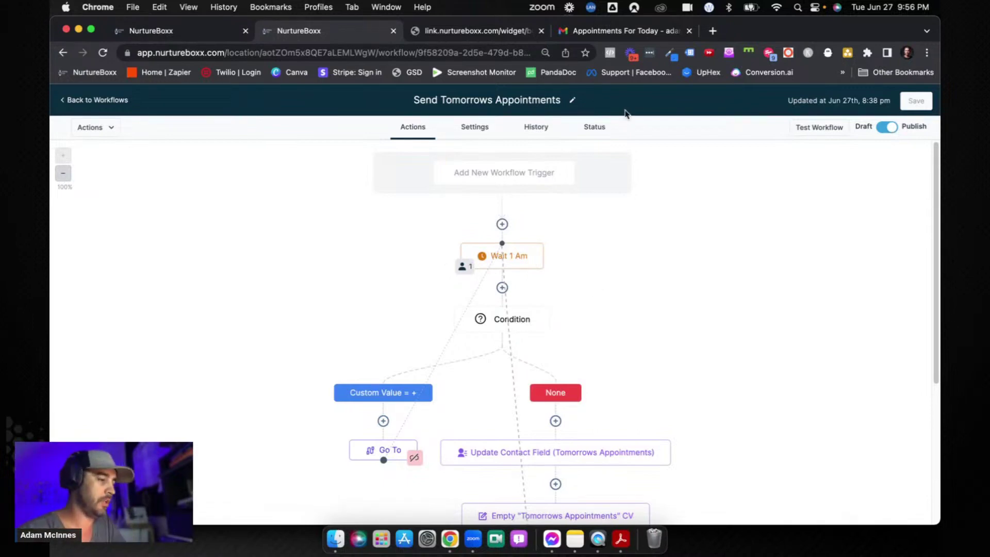
- Switch to Gmail, open the newest Appointments For Today email from the inbox and review its appointment list
{"action": "left_click", "coordinate": [632, 31]}
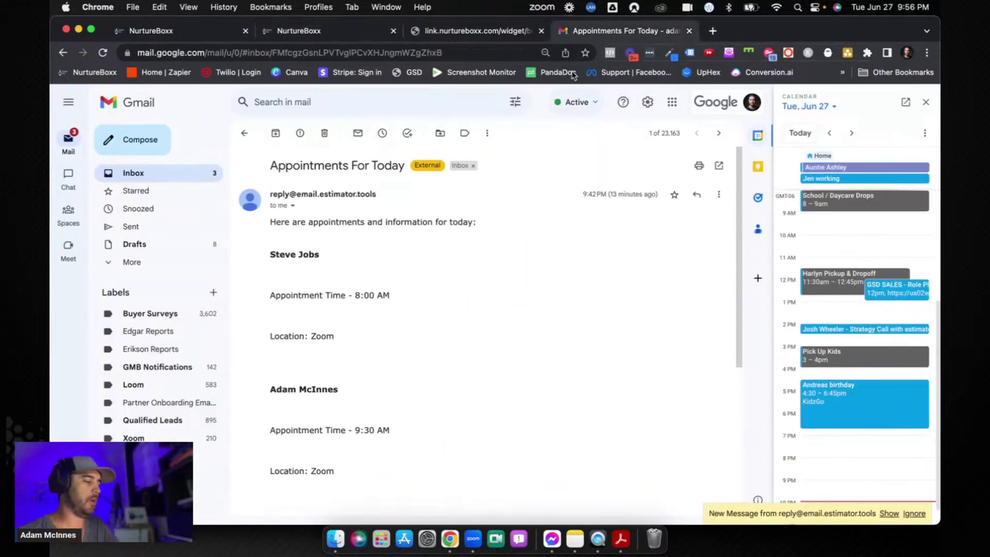
{"action": "left_click", "coordinate": [244, 133]}
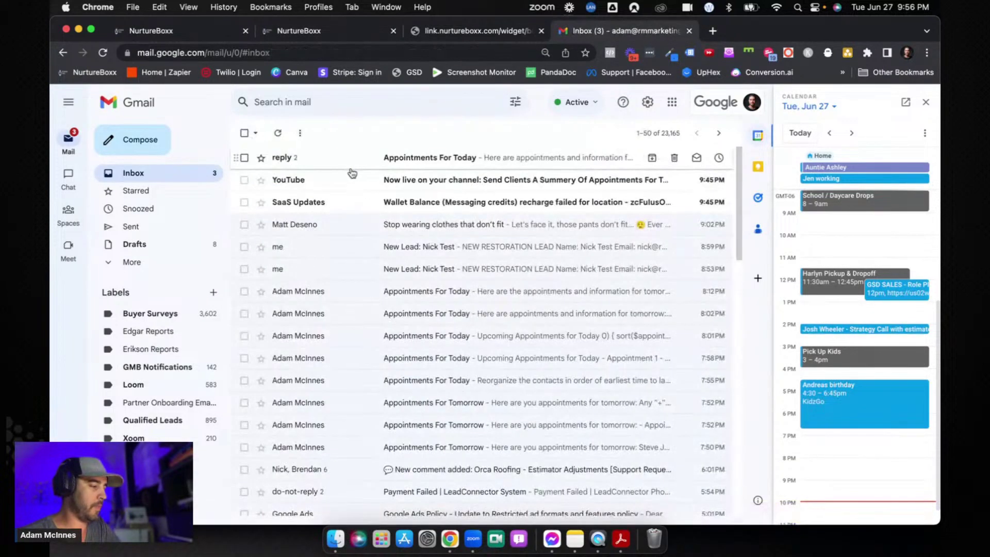
{"action": "left_click", "coordinate": [409, 160]}
{"action": "scroll", "coordinate": [378, 280], "scroll_direction": "down", "scroll_amount": 2}
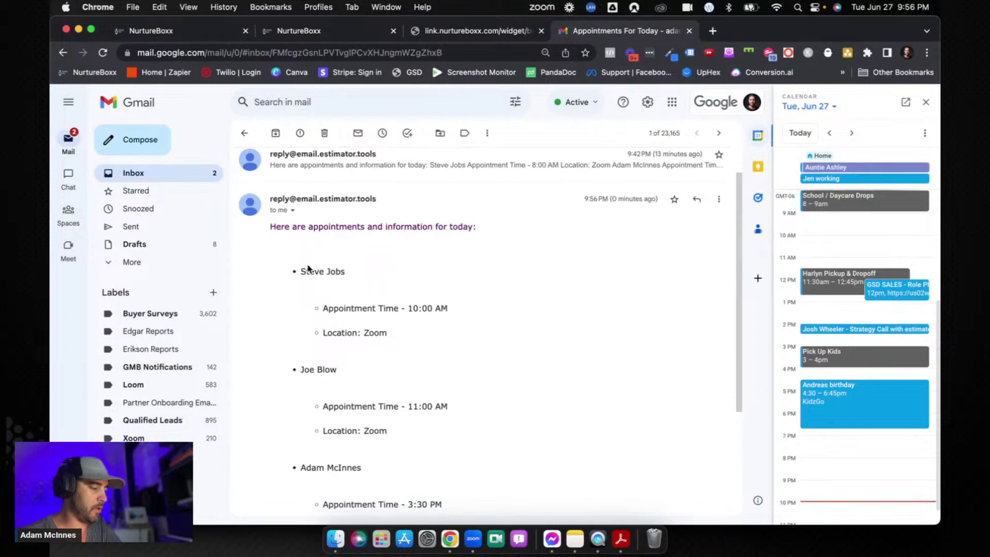
{"action": "scroll", "coordinate": [349, 330], "scroll_direction": "down", "scroll_amount": 5}
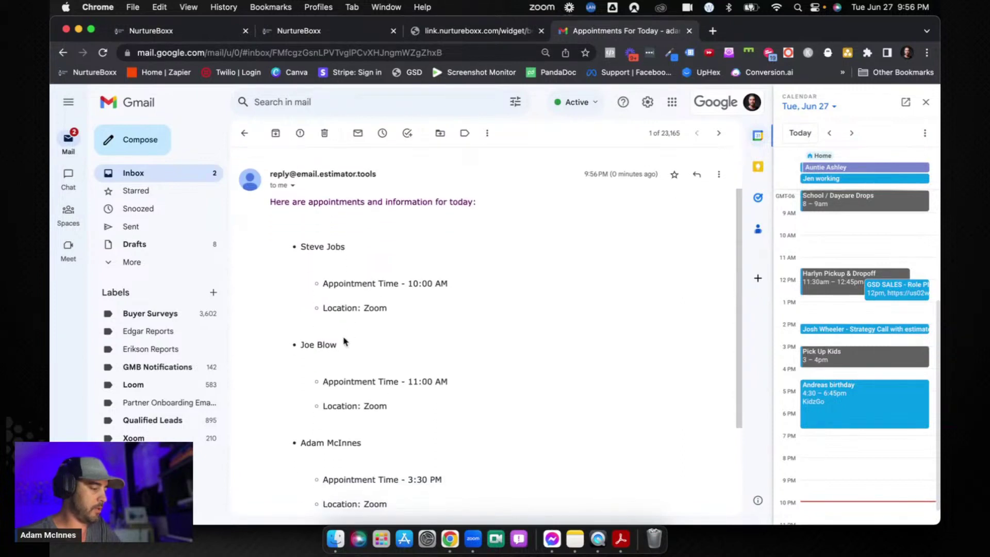
{"action": "scroll", "coordinate": [306, 386], "scroll_direction": "down", "scroll_amount": 1}
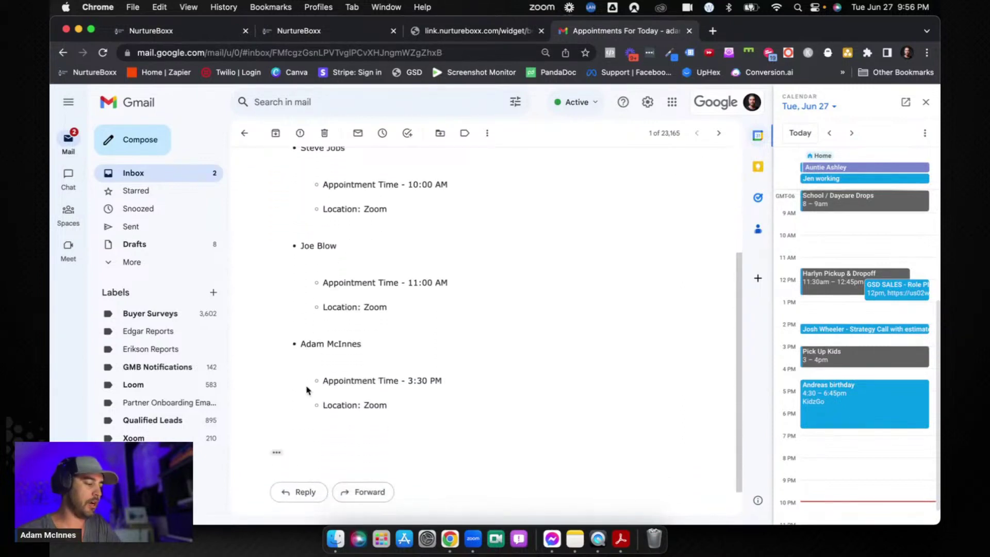